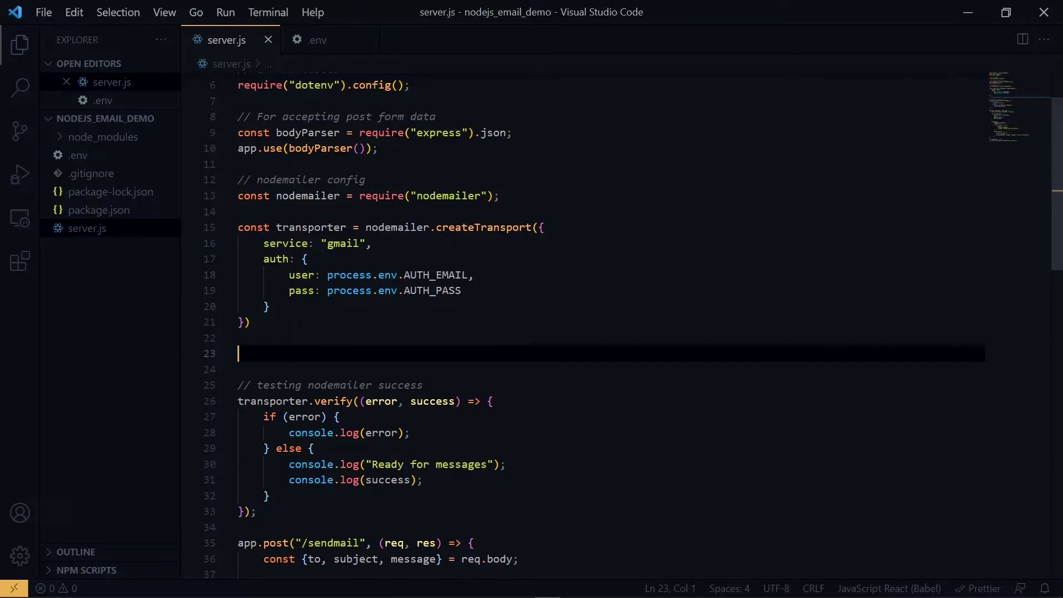
Paste a duplicate of the nodemailer createTransport block below the original in server.js
type("const transporter = nodemailer.createTransport({     service: \"gmail\",     auth: {         user: process.env.AUTH_EMAIL,         pass: process.env.AUTH_PASS     } })")
left_click(246, 214)
Add '// simple approach' and '// oauth approach' comments above the two transporters
key("Return")
type("// s")
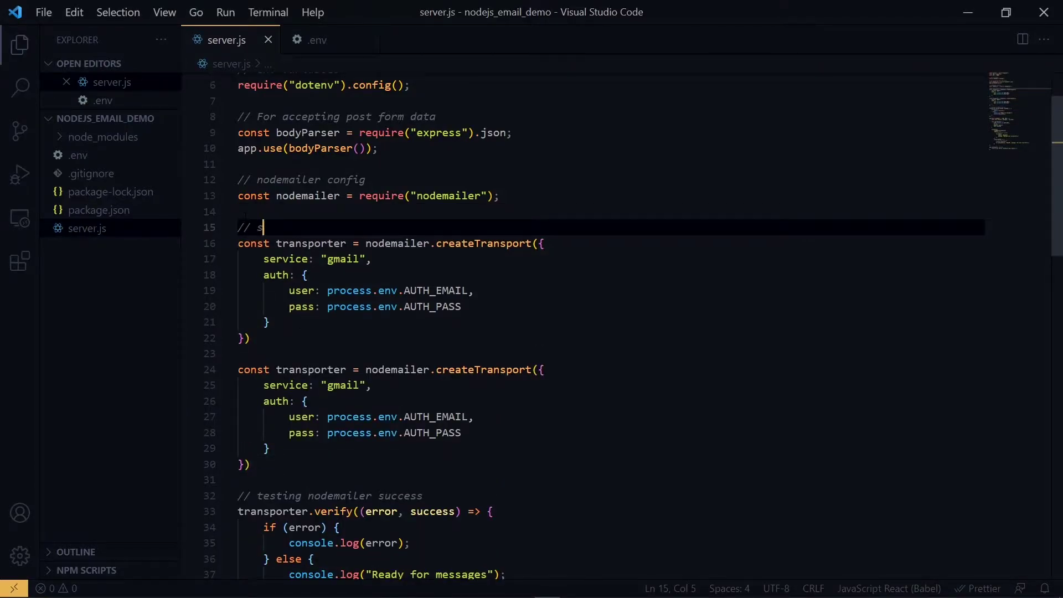
type("imple approach")
key("Return")
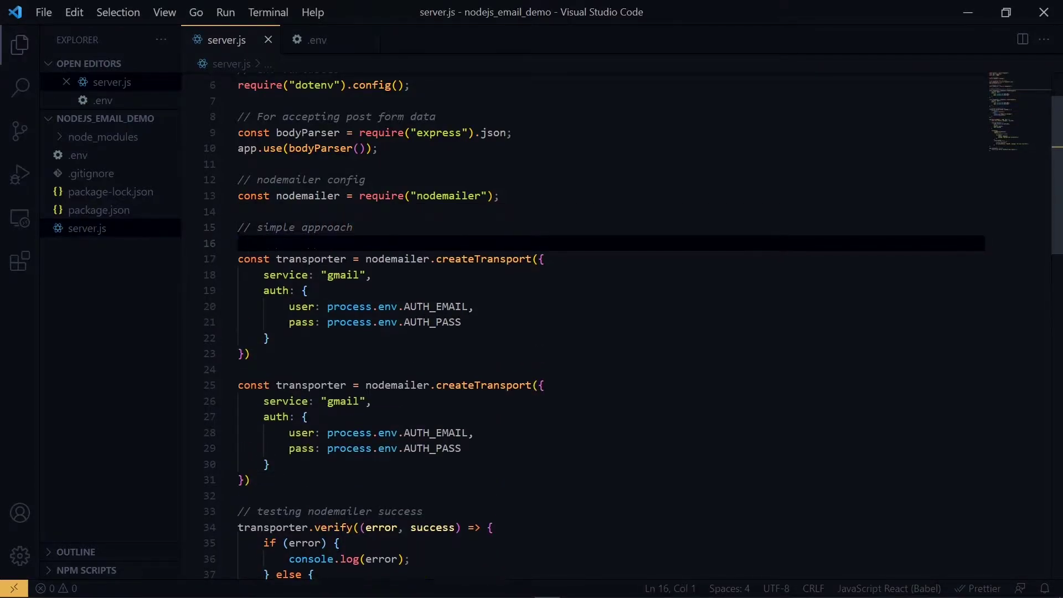
left_click(252, 353)
key("Return")
key("Return")
type("// oauth approach")
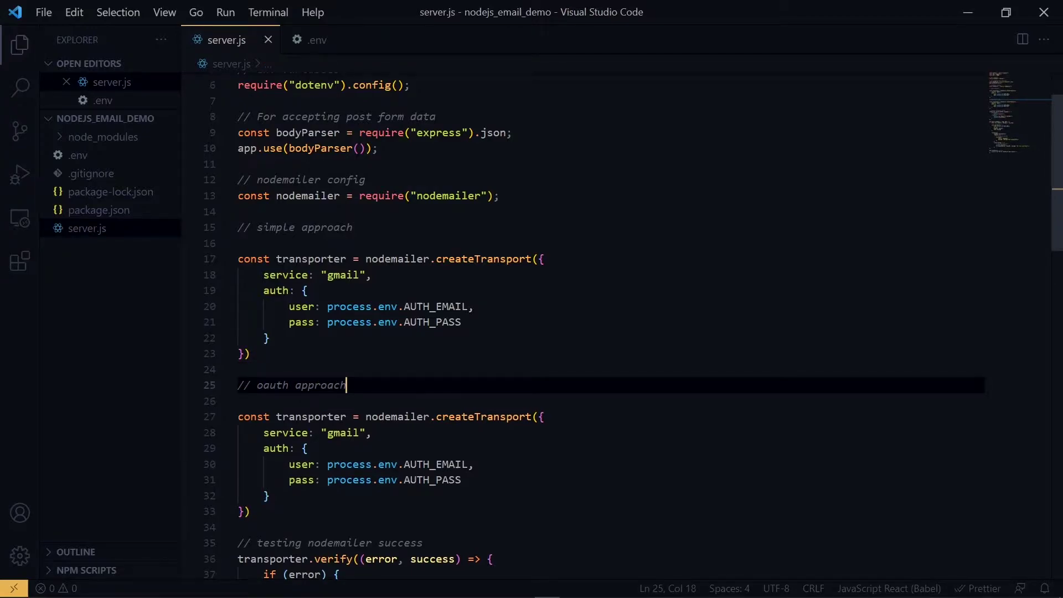
Delete the AUTH_PASS password line from the OAuth transporter
key("Down")
scroll(609, 321, "down", 3)
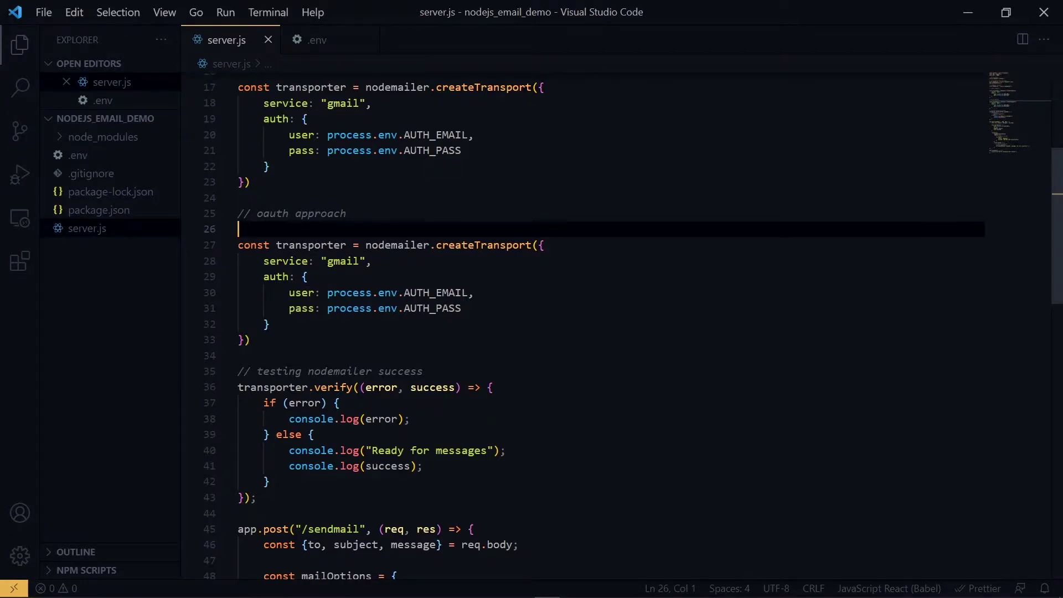
left_click(209, 308)
key("BackSpace")
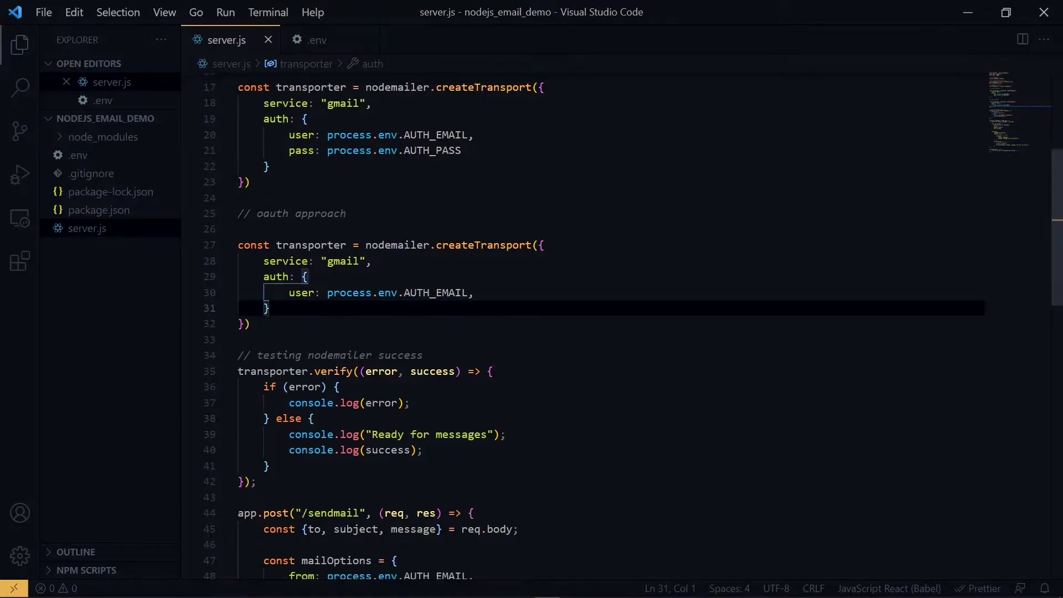
key("Left")
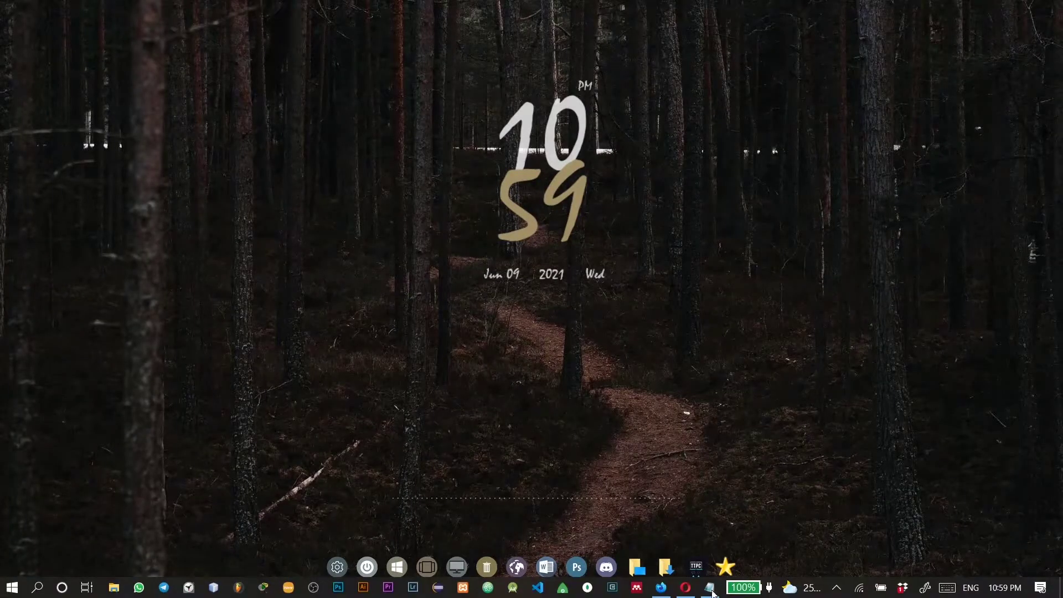
Search 'google cloud console' in Opera, open the Cloud Console, and show its project list
left_click(692, 591)
type("goo")
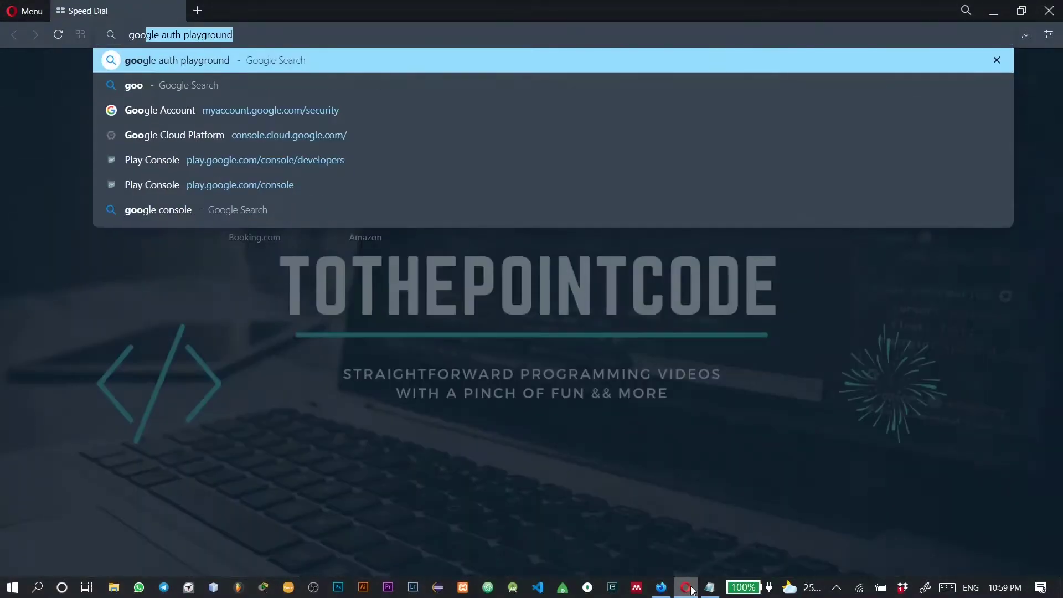
type("gle cloud console")
key("Return")
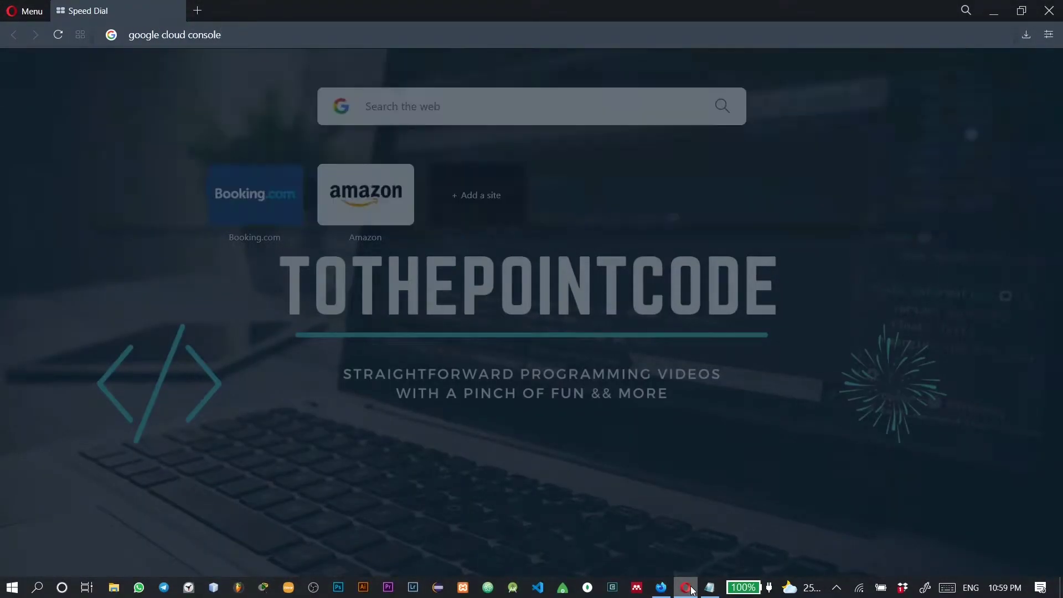
left_click(219, 338)
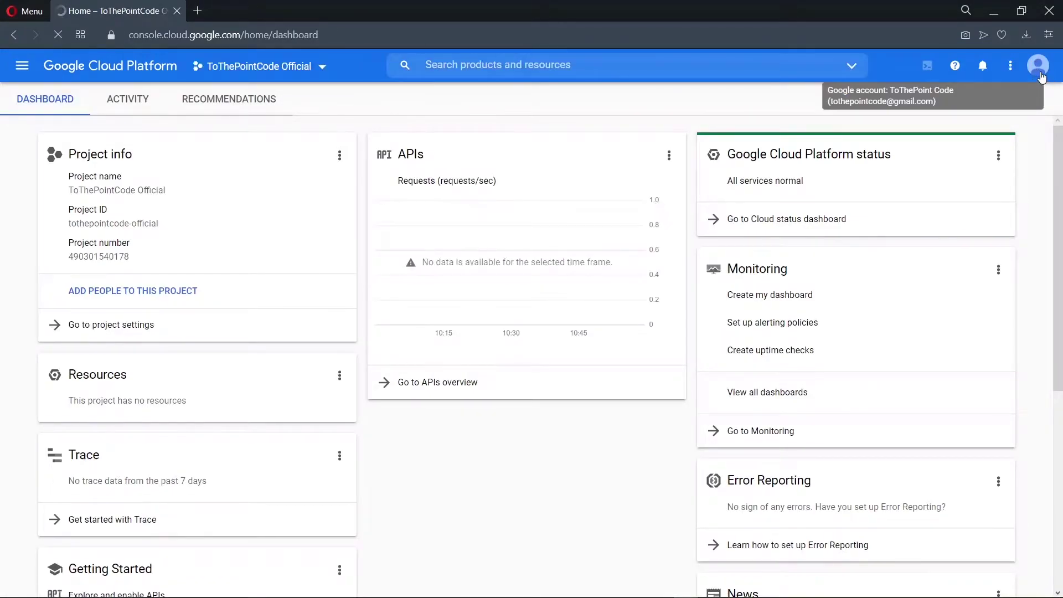
left_click(322, 65)
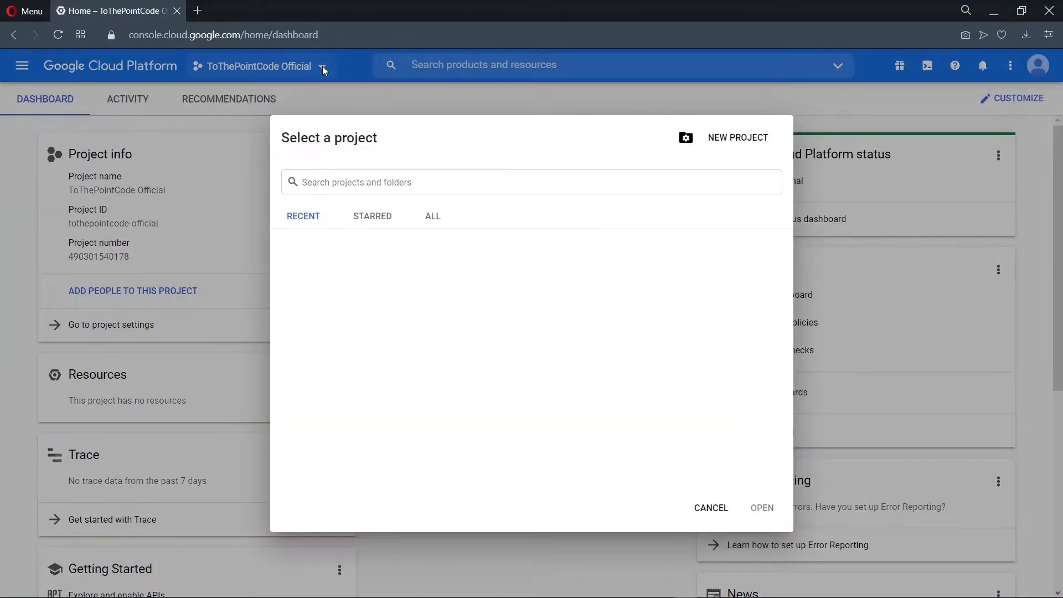
Create a new project named 'NodeJS Email Demo' and switch to it
left_click(738, 137)
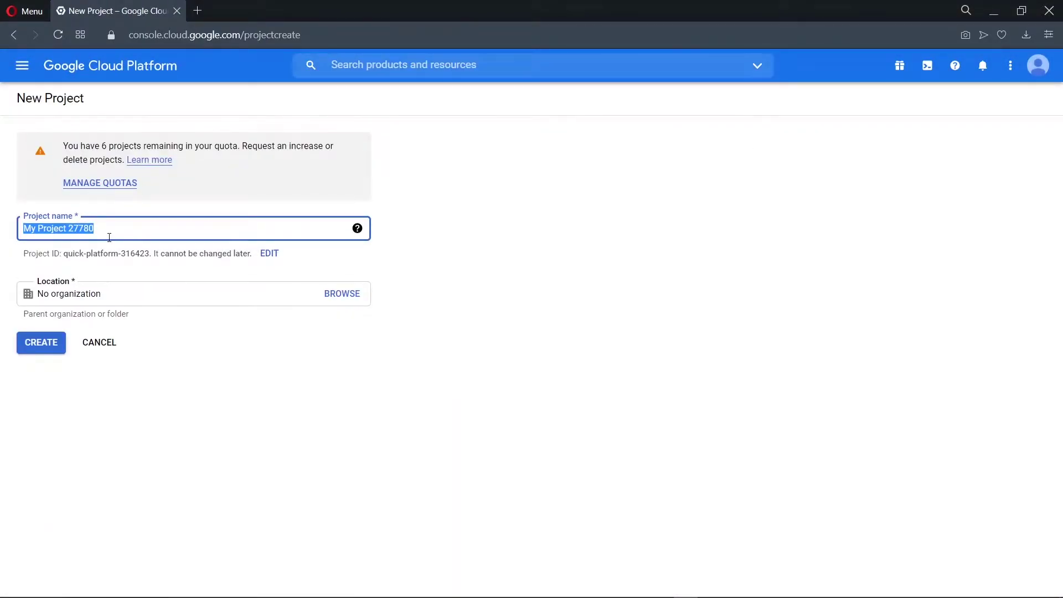
key("BackSpace")
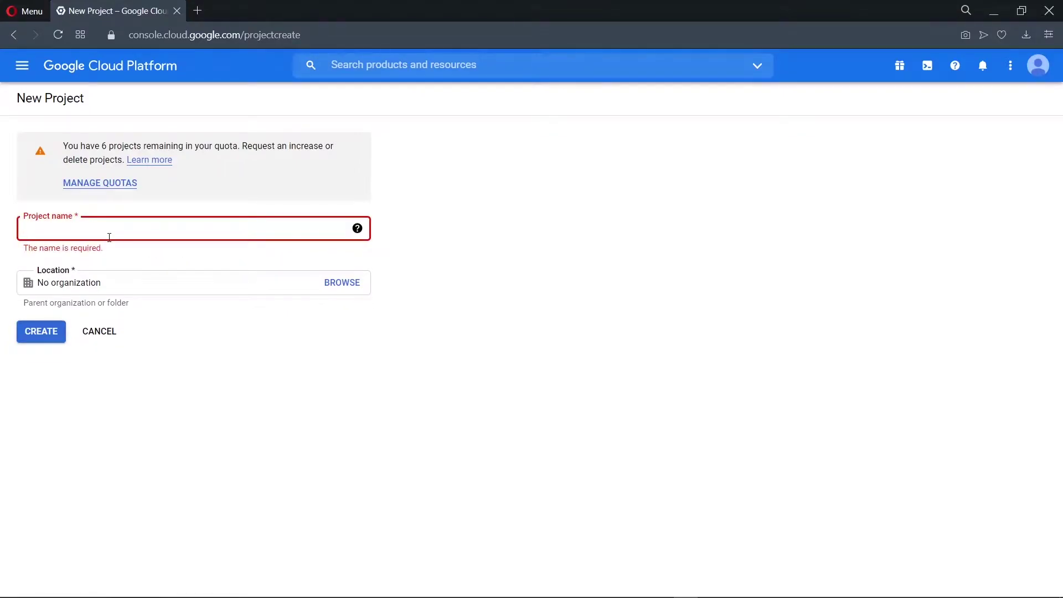
type("NodeJS Email")
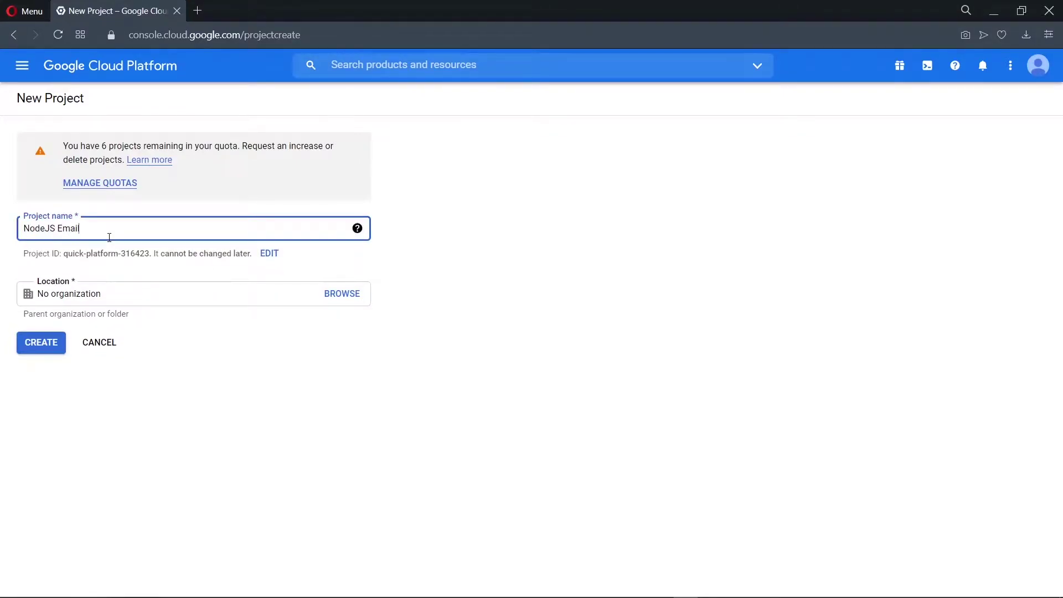
type(" Demo")
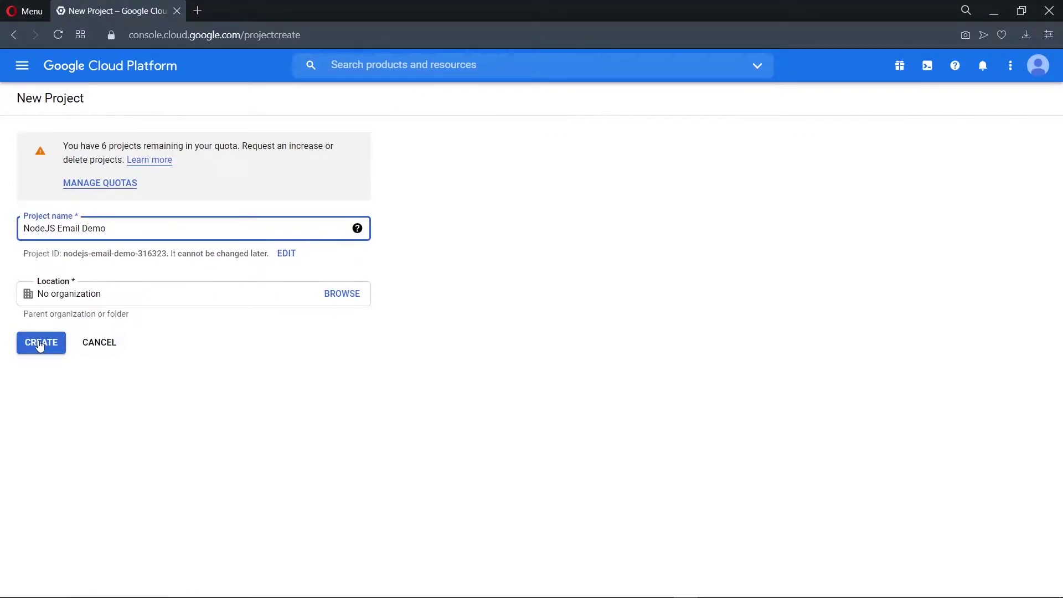
left_click(40, 343)
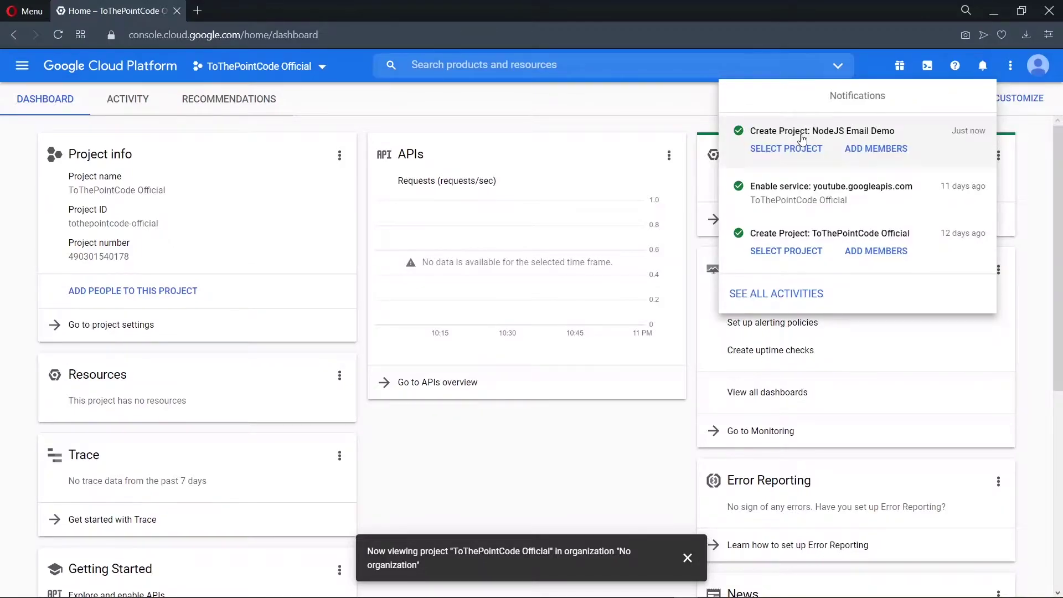
left_click(794, 154)
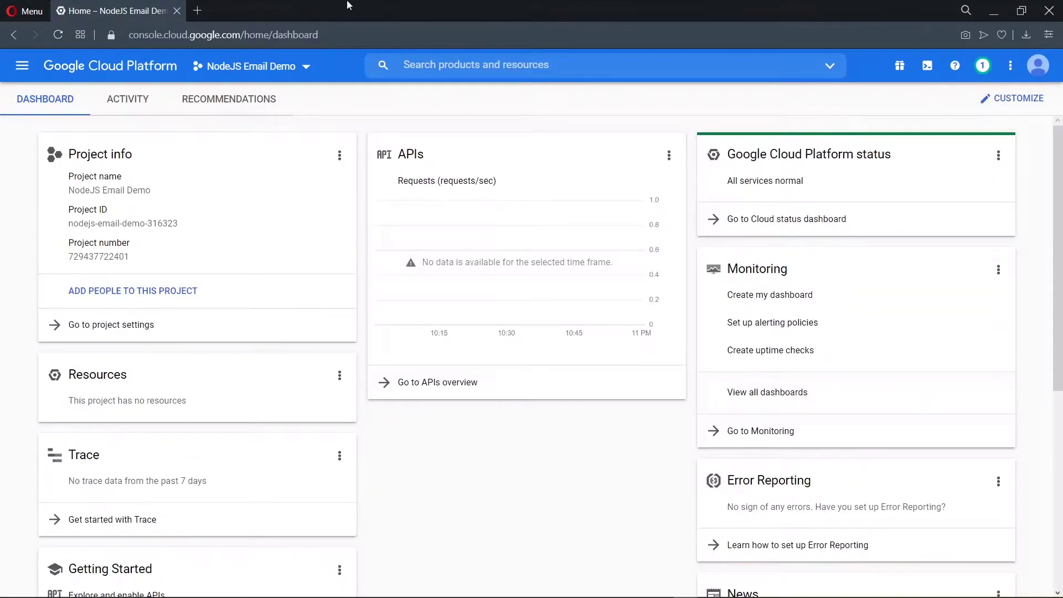
Go to APIs & Services Credentials and start configuring the OAuth consent screen
left_click(21, 66)
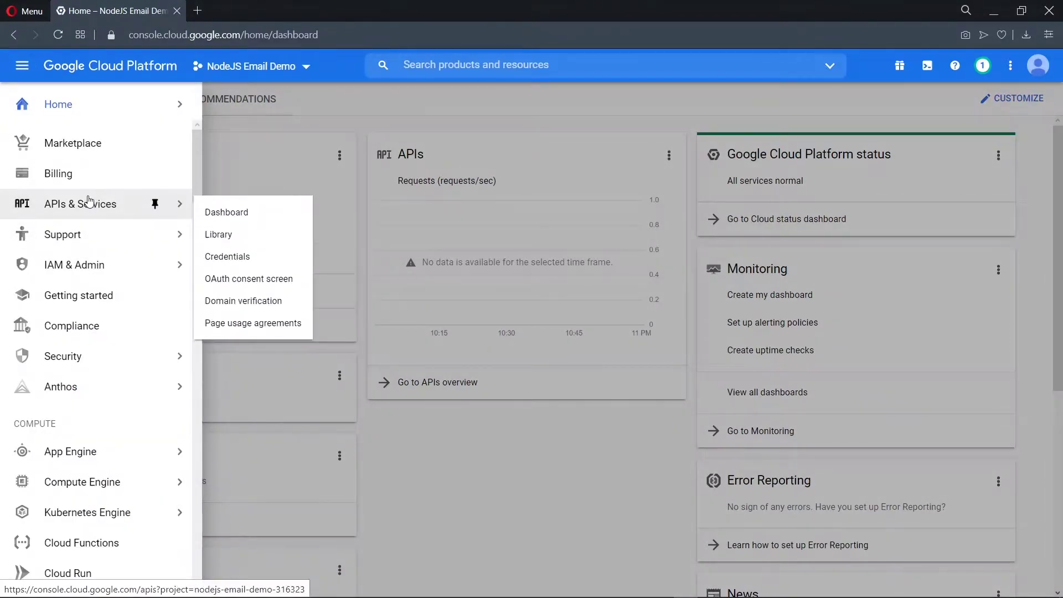
left_click(234, 260)
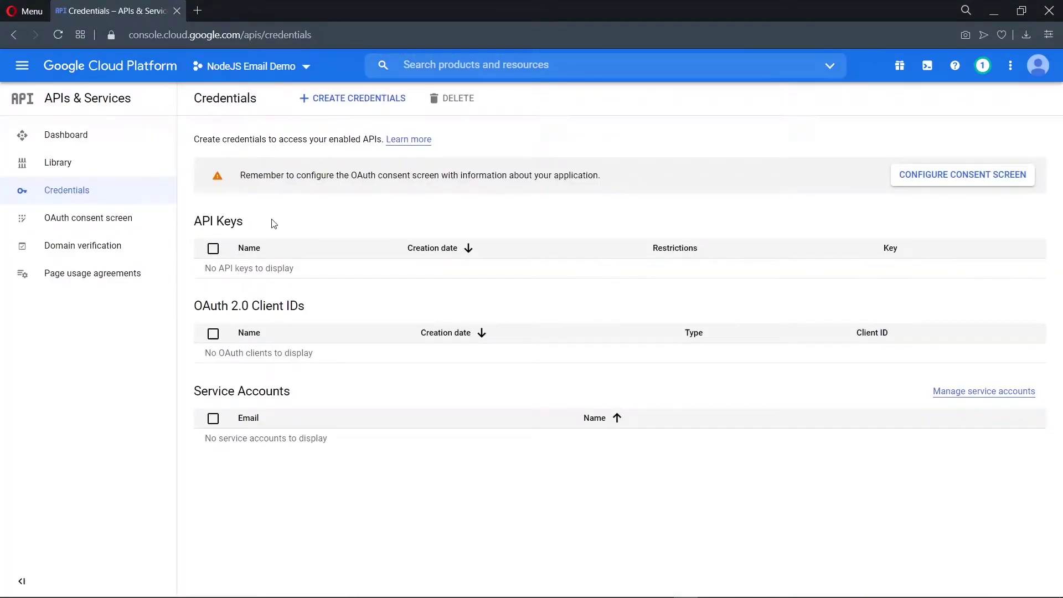
left_click(939, 184)
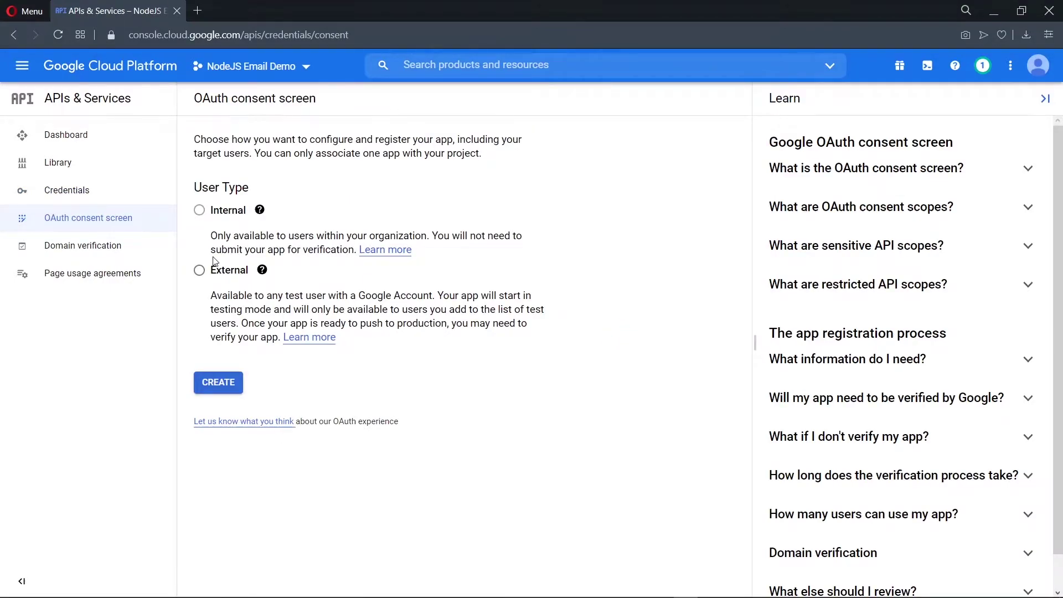
Choose External user type, name the app 'NodeJS Email Demo', and set the account's support e-mail
left_click(198, 269)
left_click(216, 382)
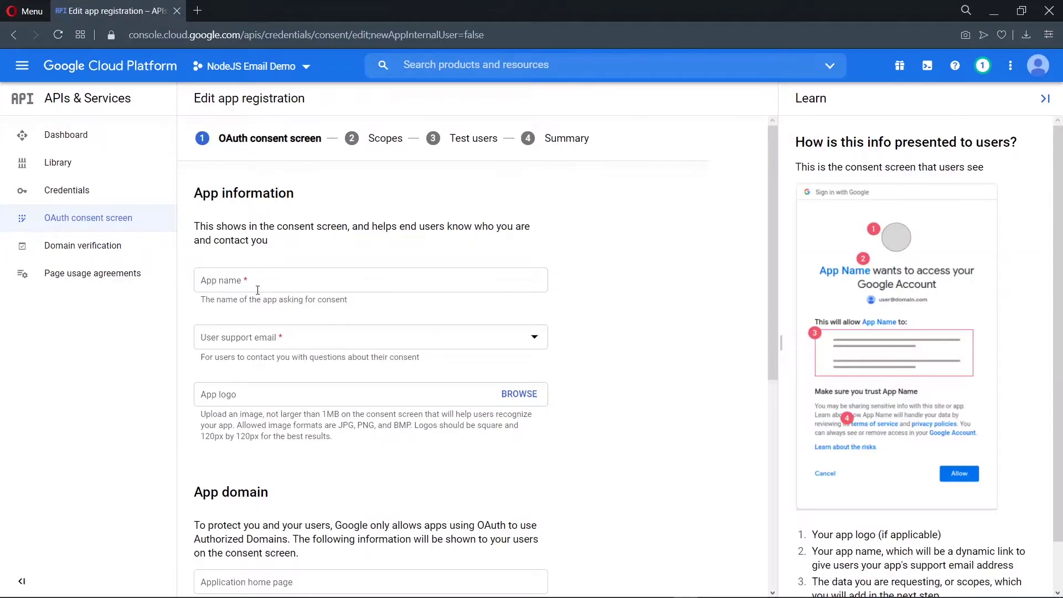
left_click(257, 290)
type("Nod")
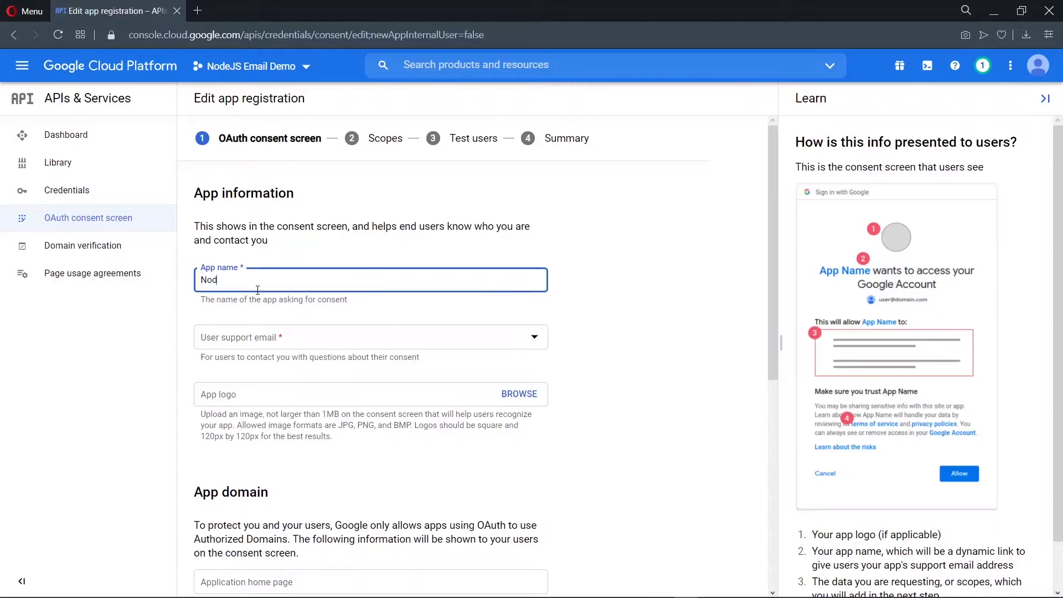
type("eJS Email Demo")
left_click(281, 349)
left_click(282, 347)
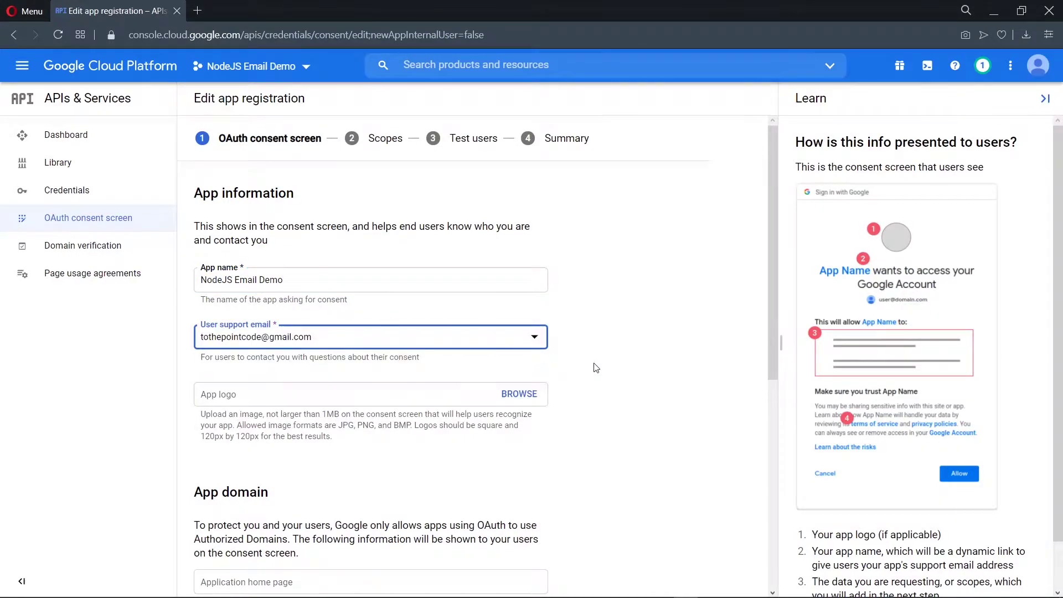
Enter the developer contact e-mail and save the app information to reach the Scopes step
scroll(663, 369, "down", 1)
scroll(663, 368, "down", 5)
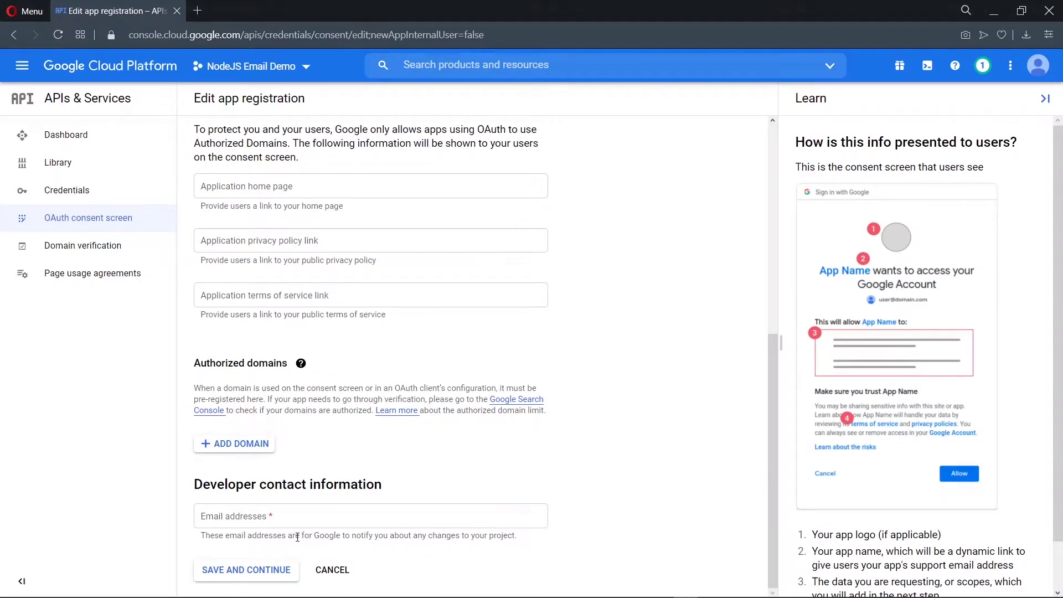
left_click(303, 520)
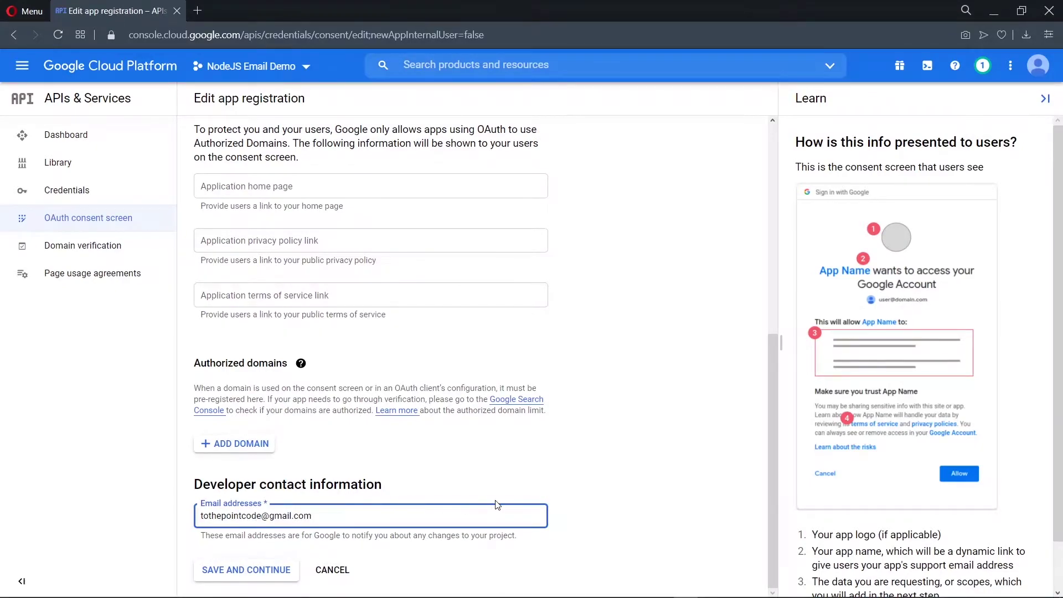
key("Return")
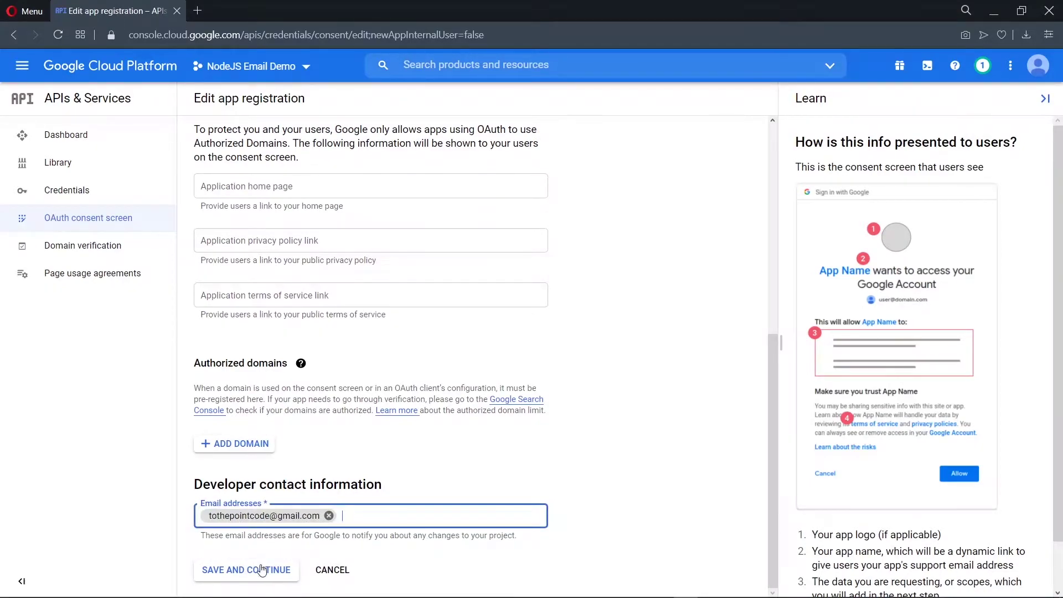
left_click(261, 571)
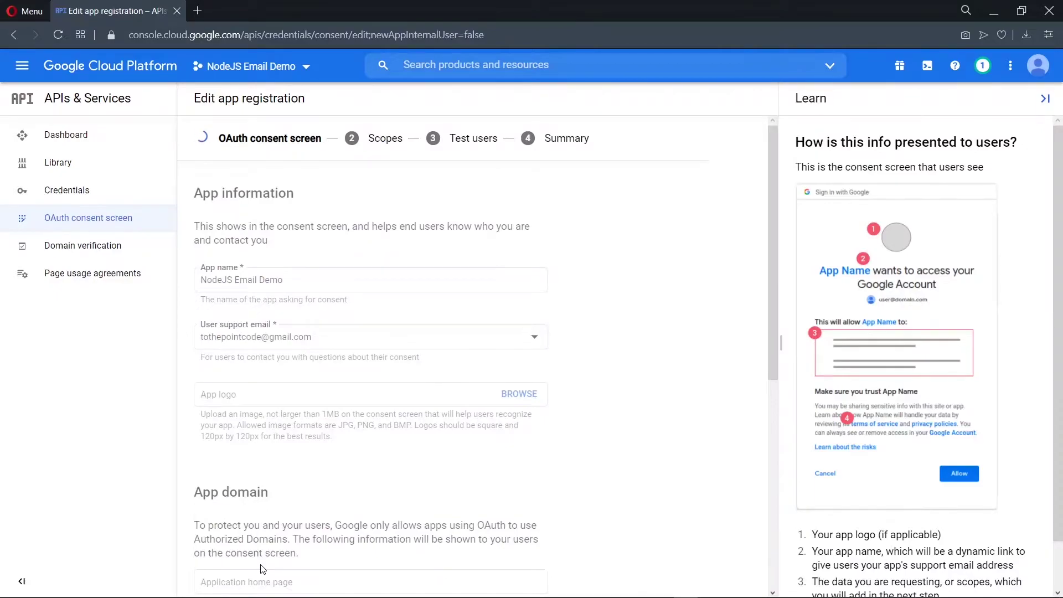
scroll(615, 487, "down", 2)
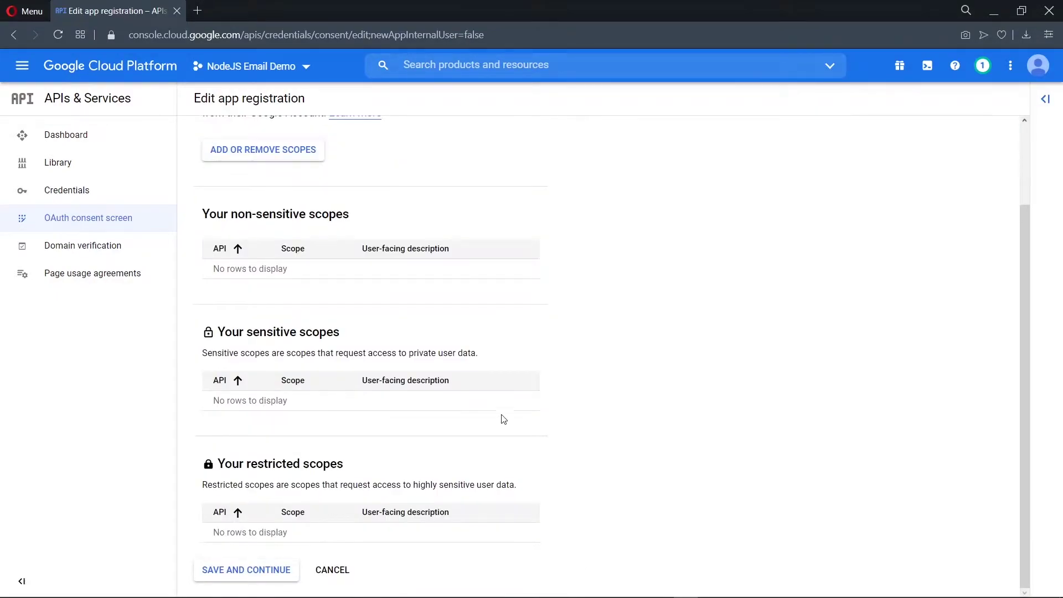
Skip past Scopes, add the account's Gmail address as the sole test user, and save
left_click(235, 578)
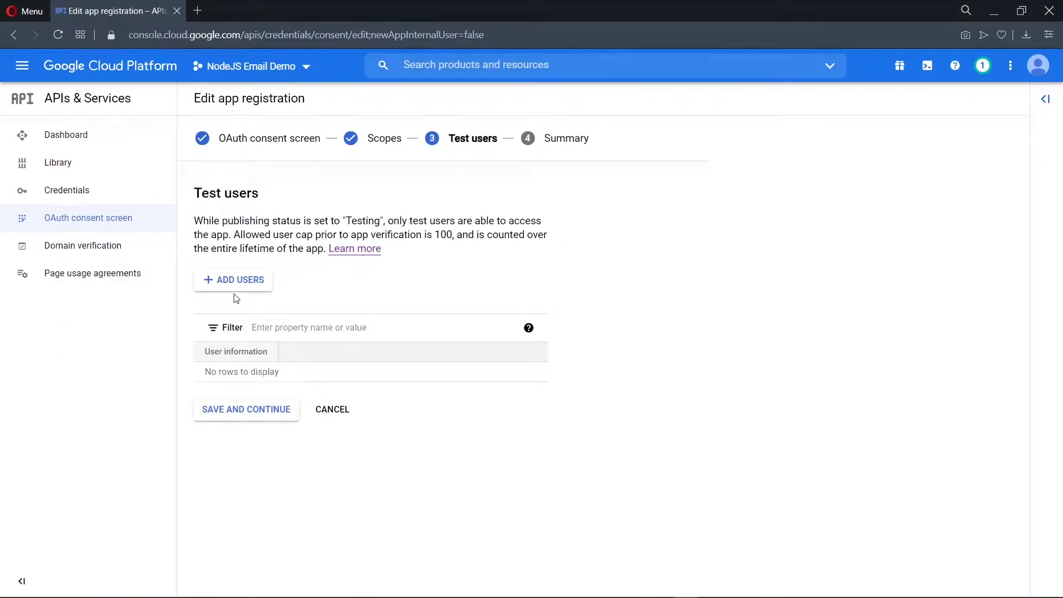
left_click(241, 280)
left_click(678, 194)
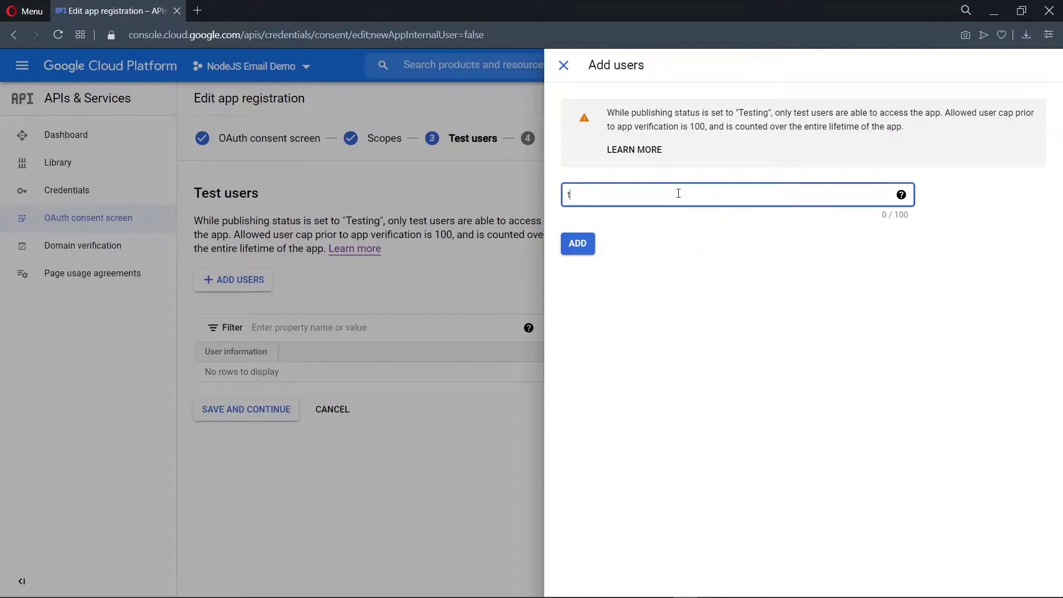
left_click(582, 242)
left_click(582, 243)
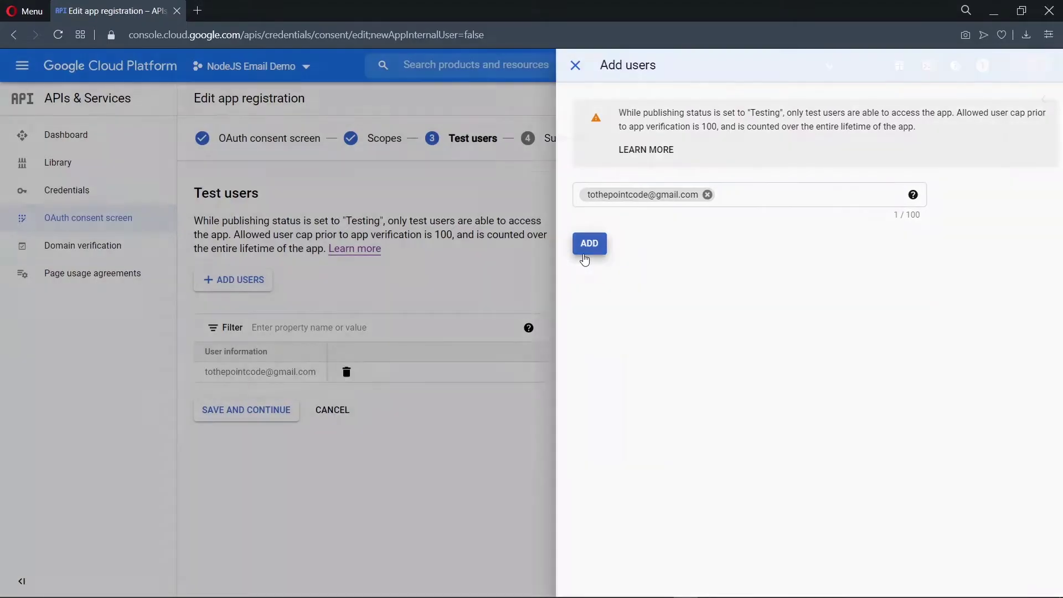
left_click(272, 412)
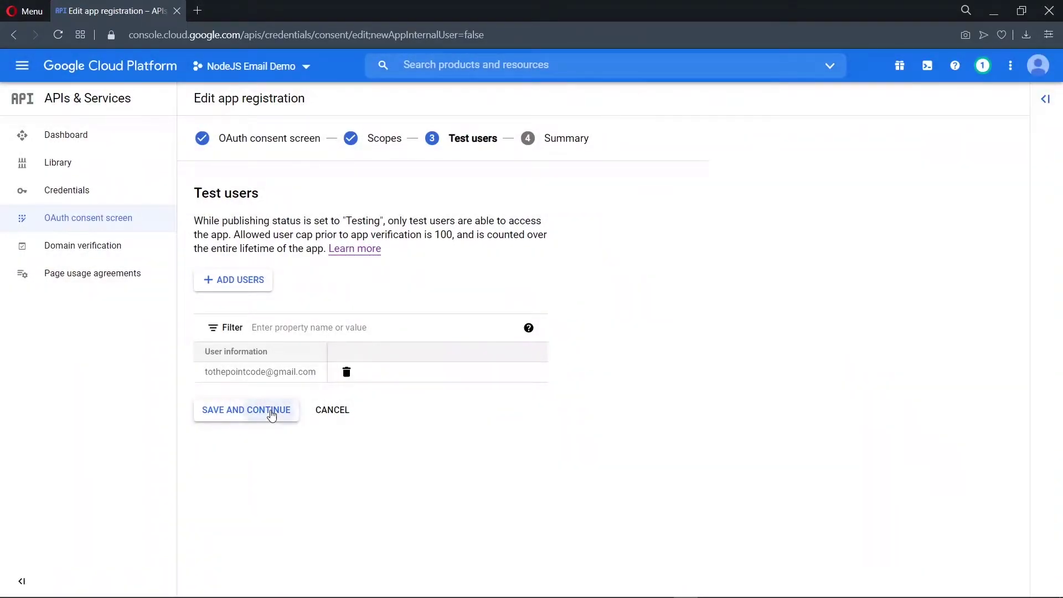
scroll(510, 345, "down", 10)
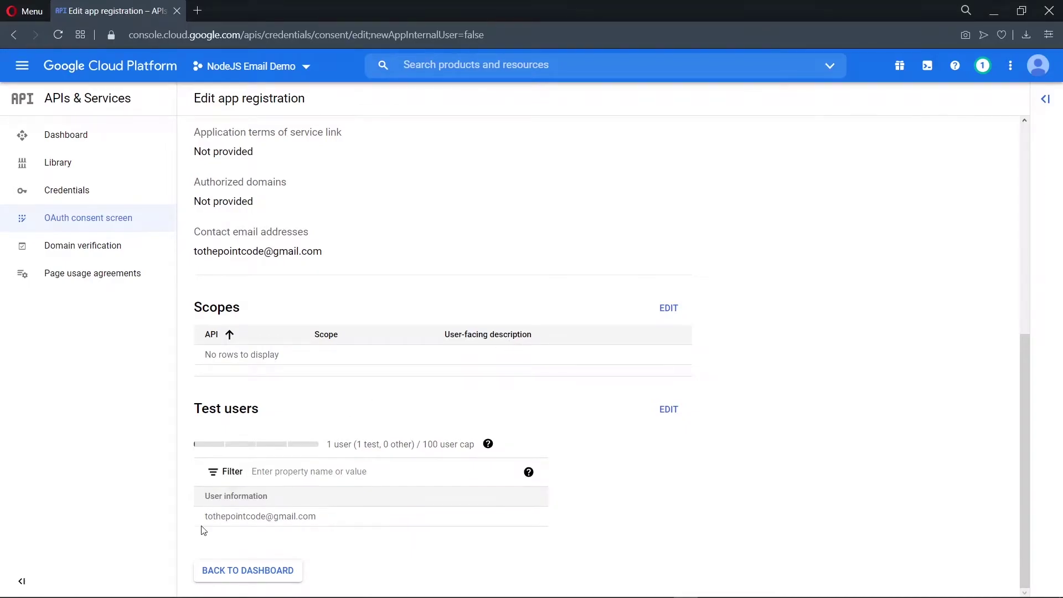
Return to the consent screen overview and open the project's Credentials page
left_click(255, 566)
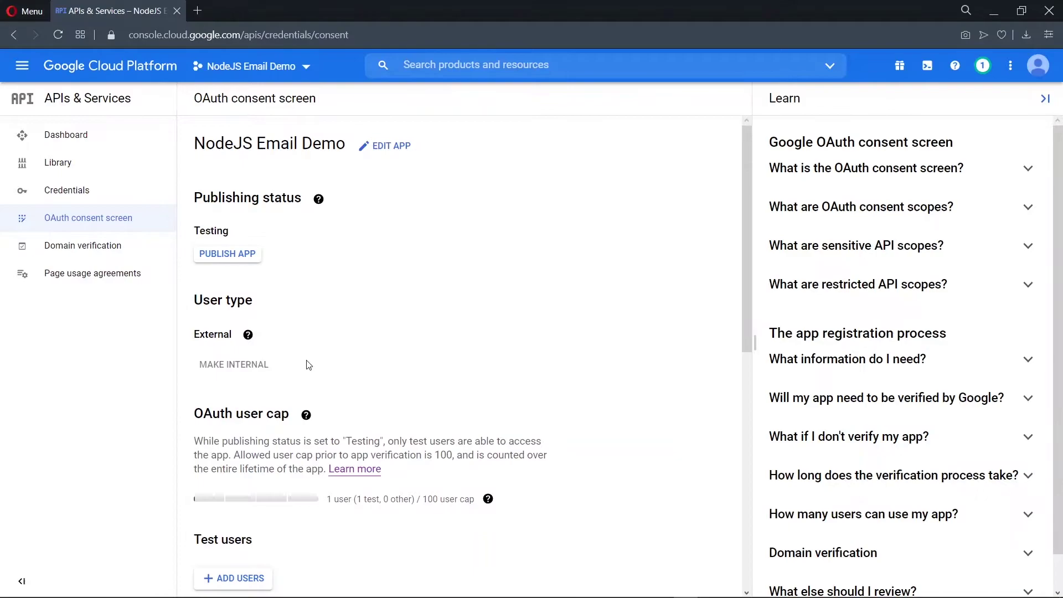
left_click(91, 190)
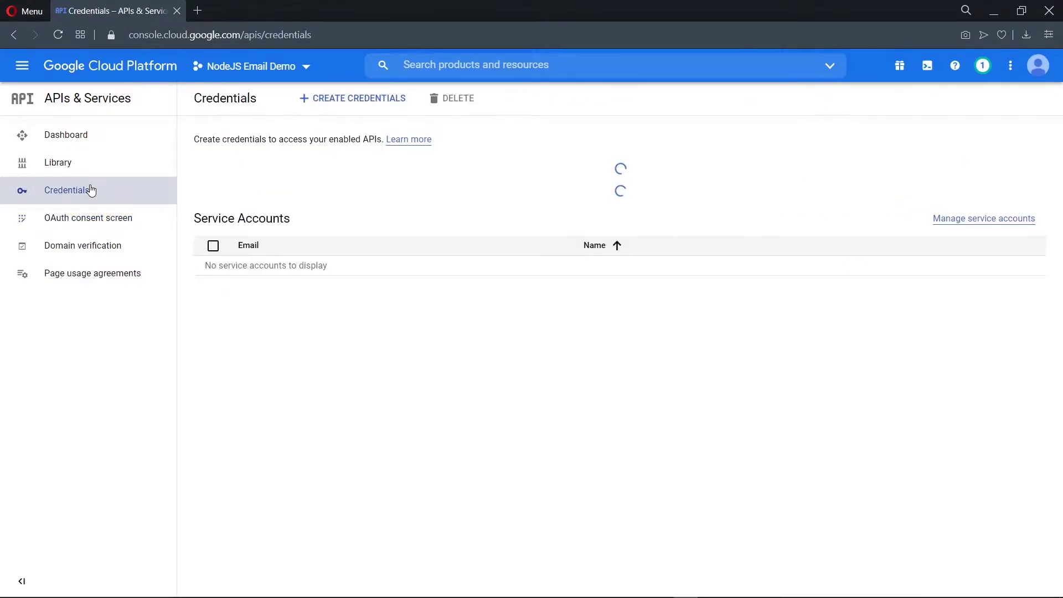
left_click(370, 95)
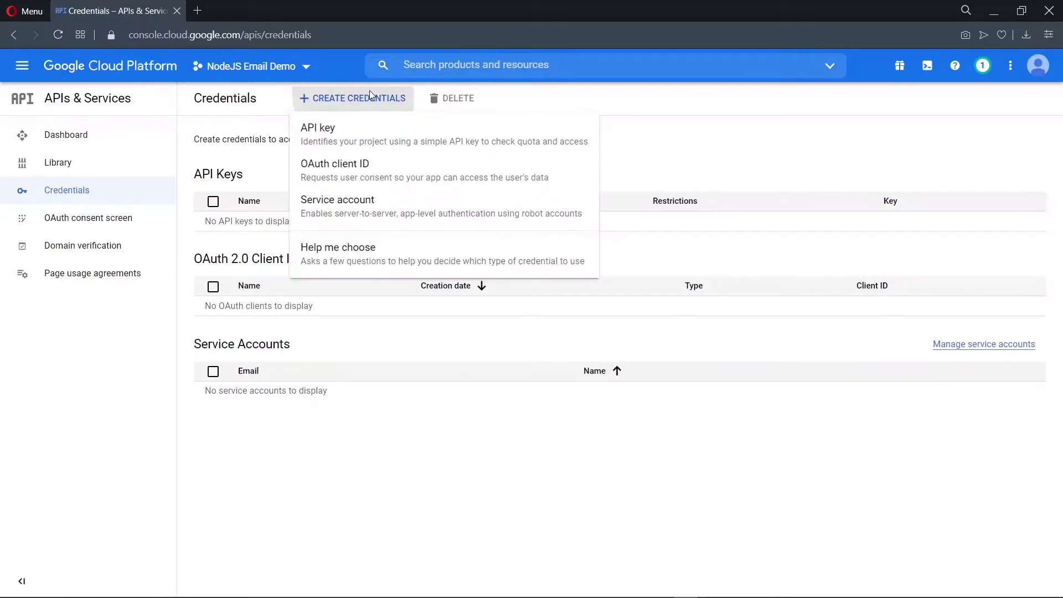
Create a Web application OAuth client ID and add one empty authorized redirect URI entry
left_click(370, 165)
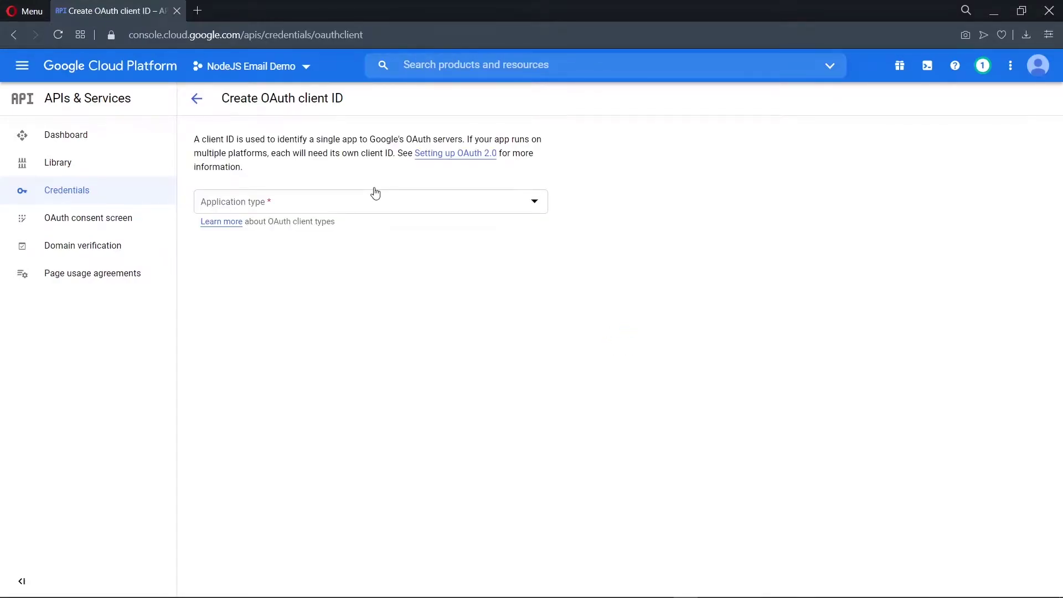
left_click(375, 207)
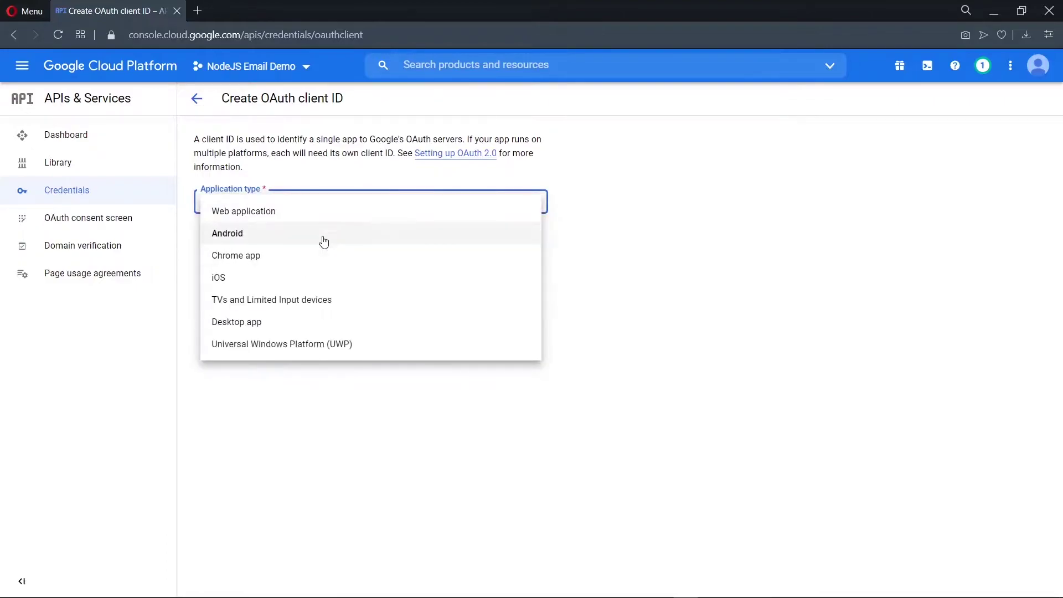
left_click(330, 214)
scroll(182, 114, "down", 1)
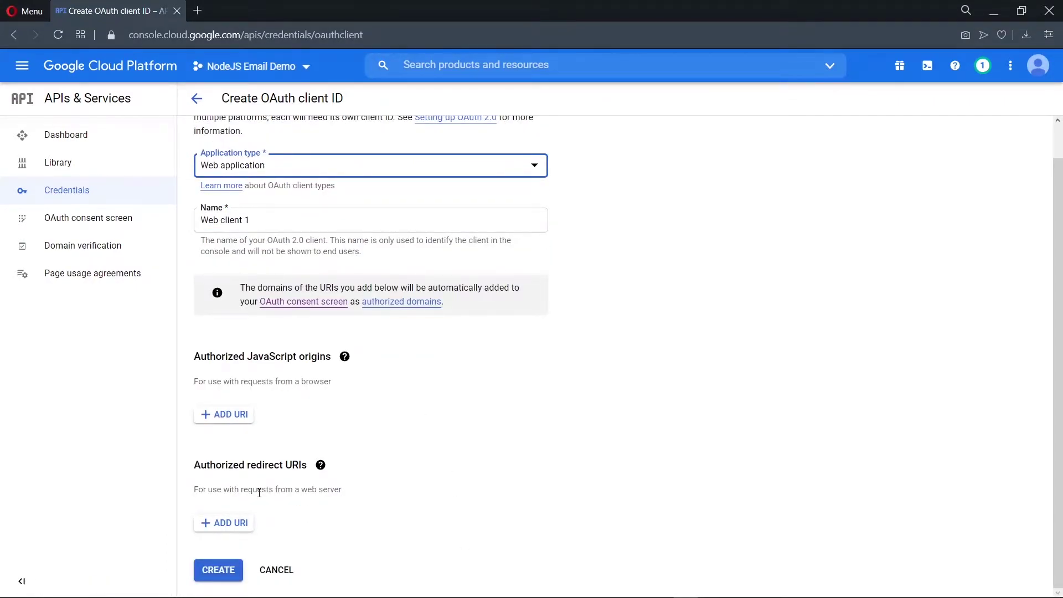
left_click(227, 525)
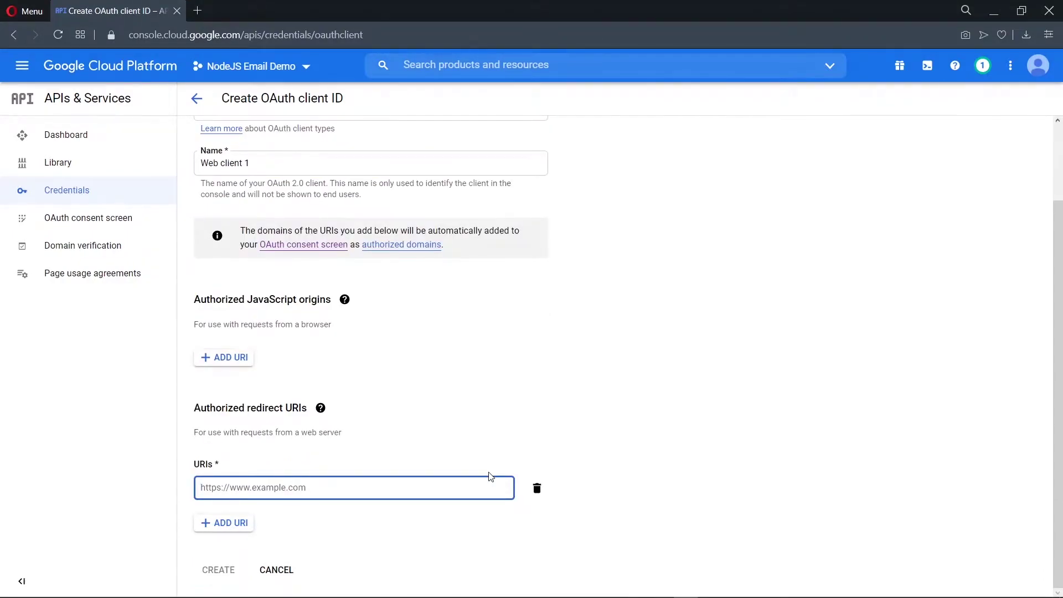
Open the OAuth 2.0 Playground in a new tab, copy its URL, and return to the redirect URI field
left_click(197, 10)
type("google auth playground")
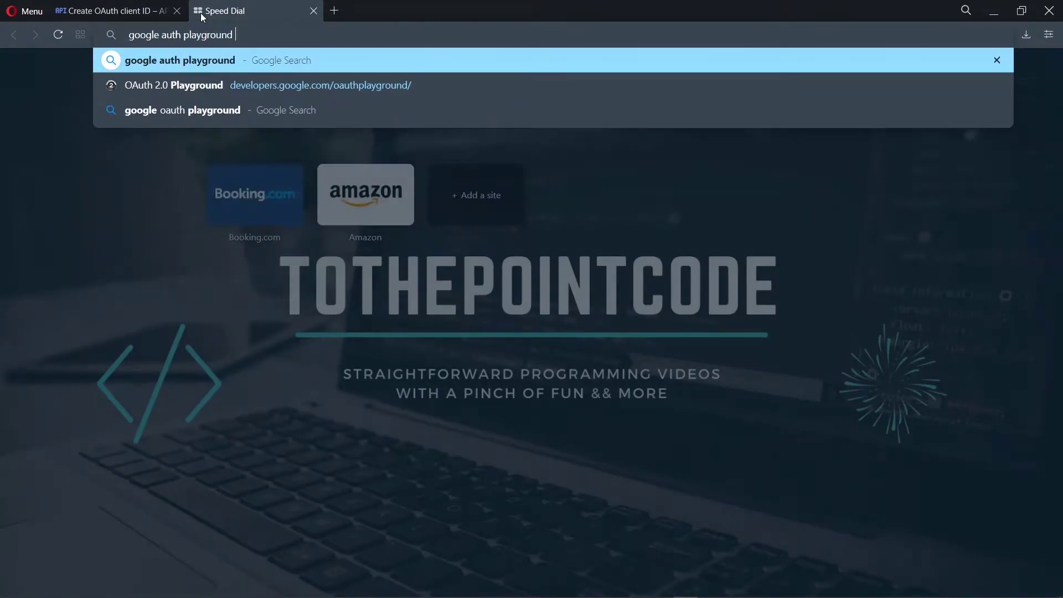
key("Return")
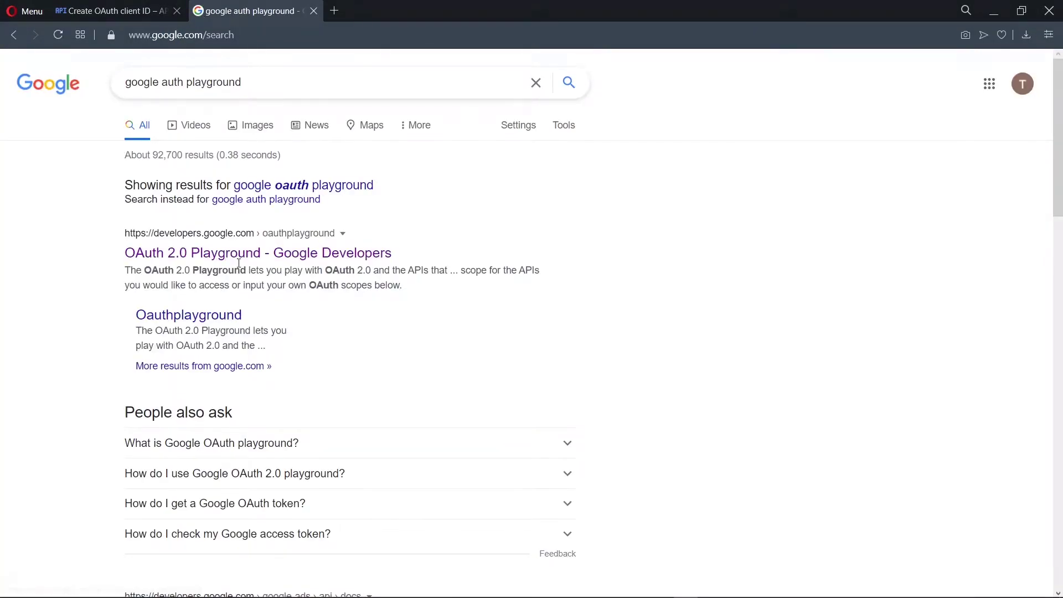
left_click(243, 255)
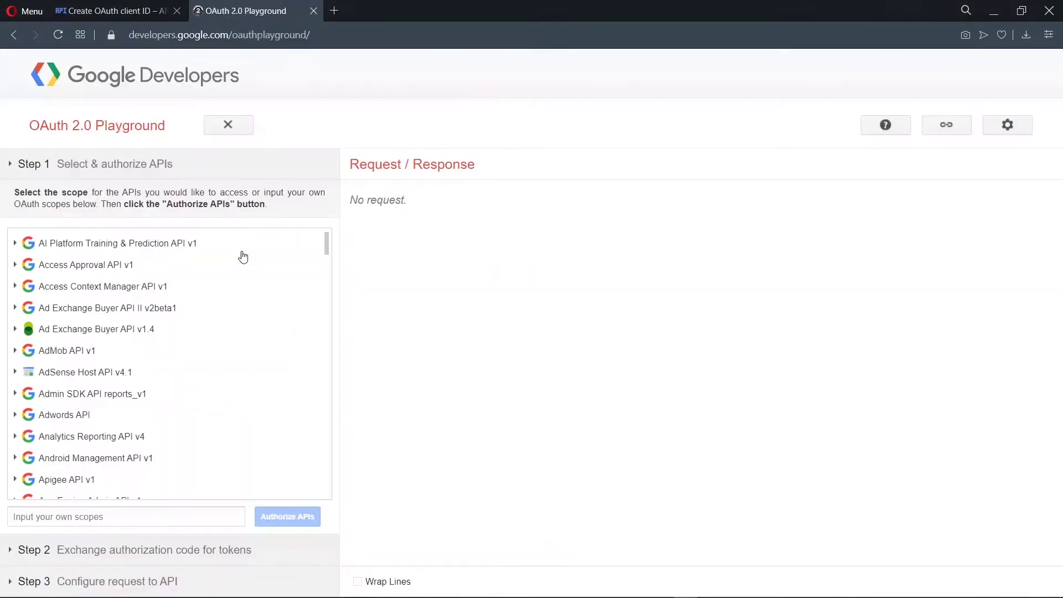
left_click(351, 38)
key("ctrl+c")
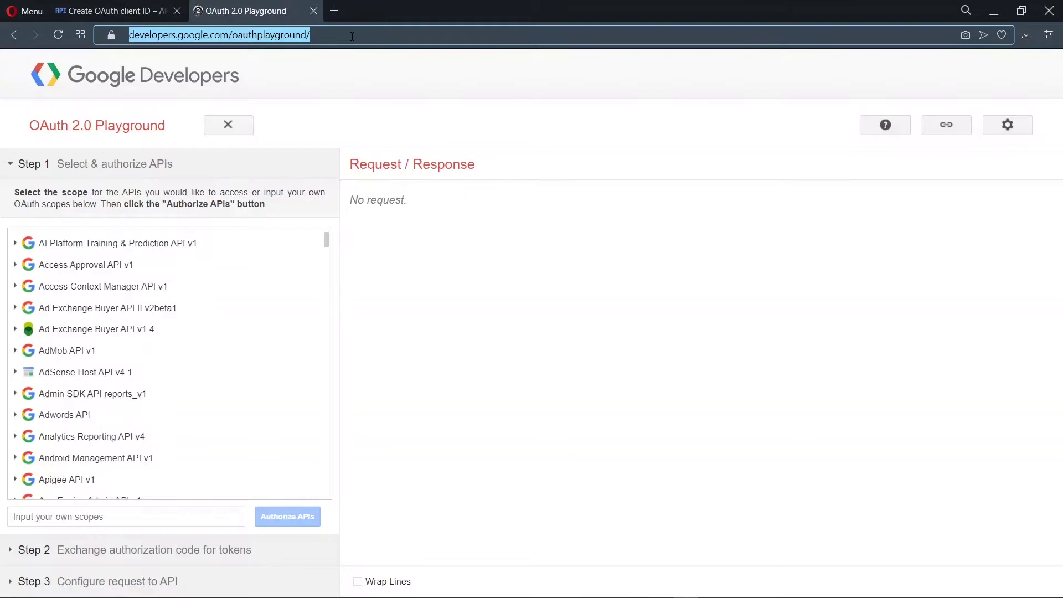
key("ctrl+Tab")
left_click(347, 485)
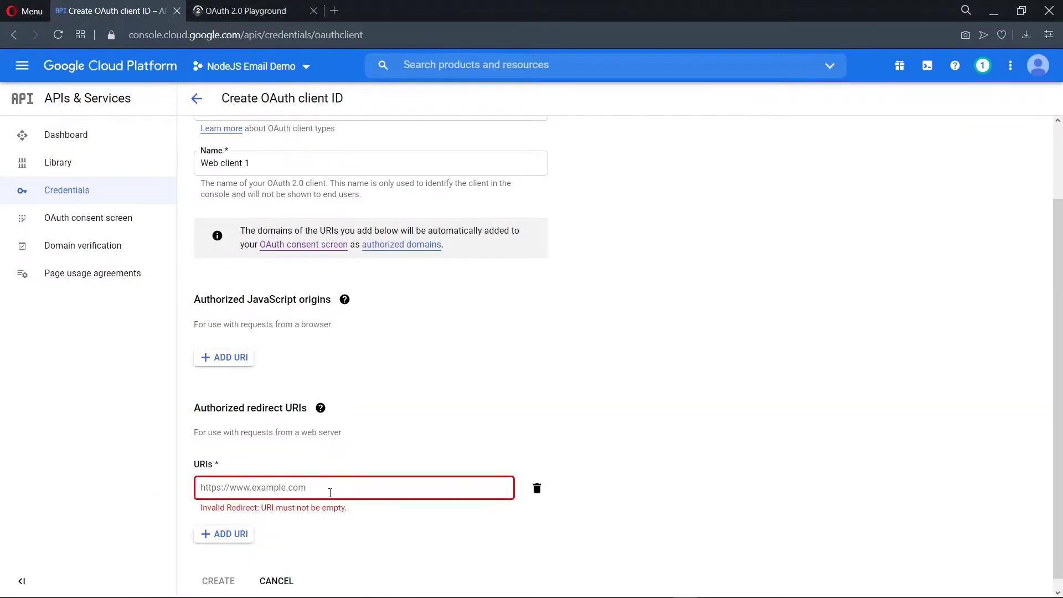
Create the Web client 1 OAuth client with the Playground redirect URI and copy its client ID
key("ctrl+v")
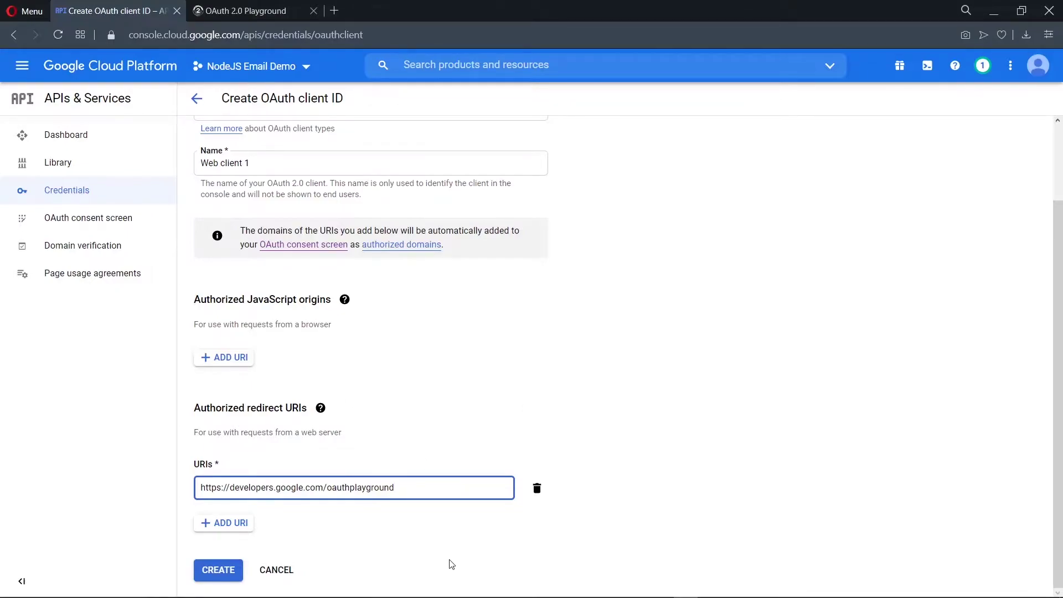
left_click(212, 573)
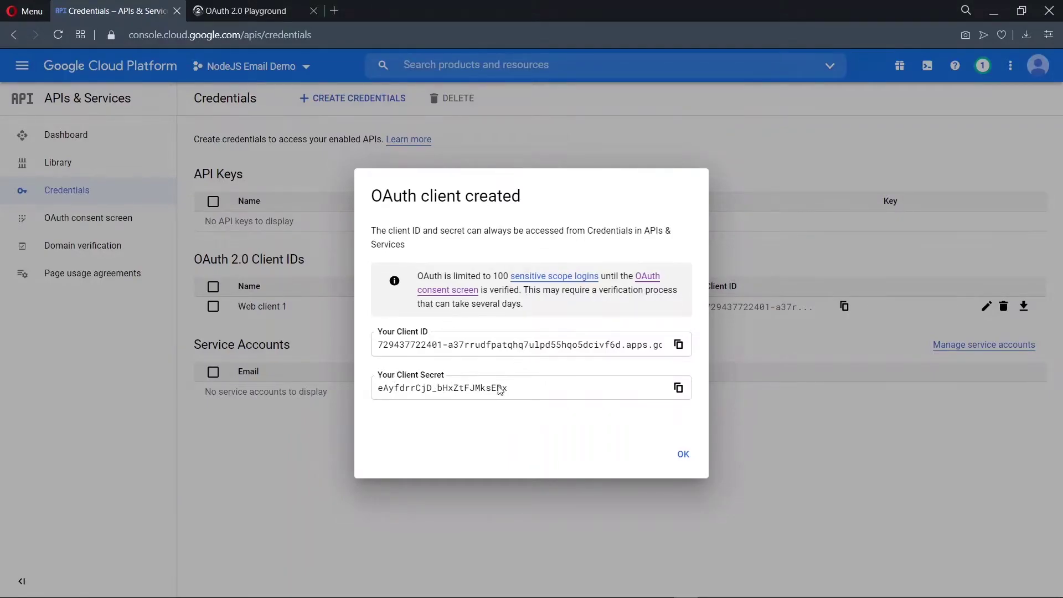
left_click(680, 345)
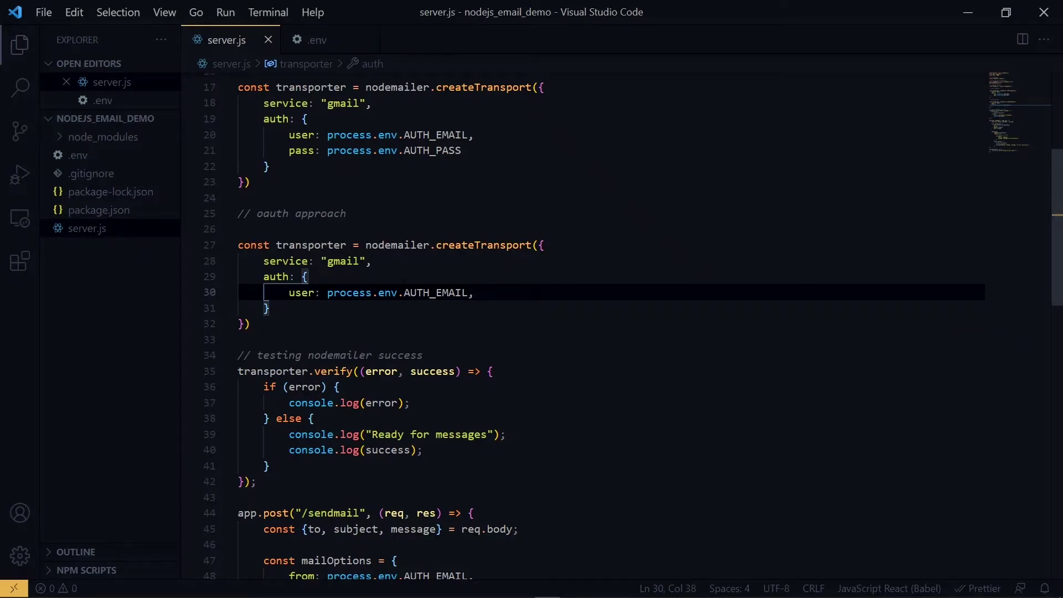
Add an AUTH_CLIENT_ID line to .env holding the copied client ID
left_click(321, 45)
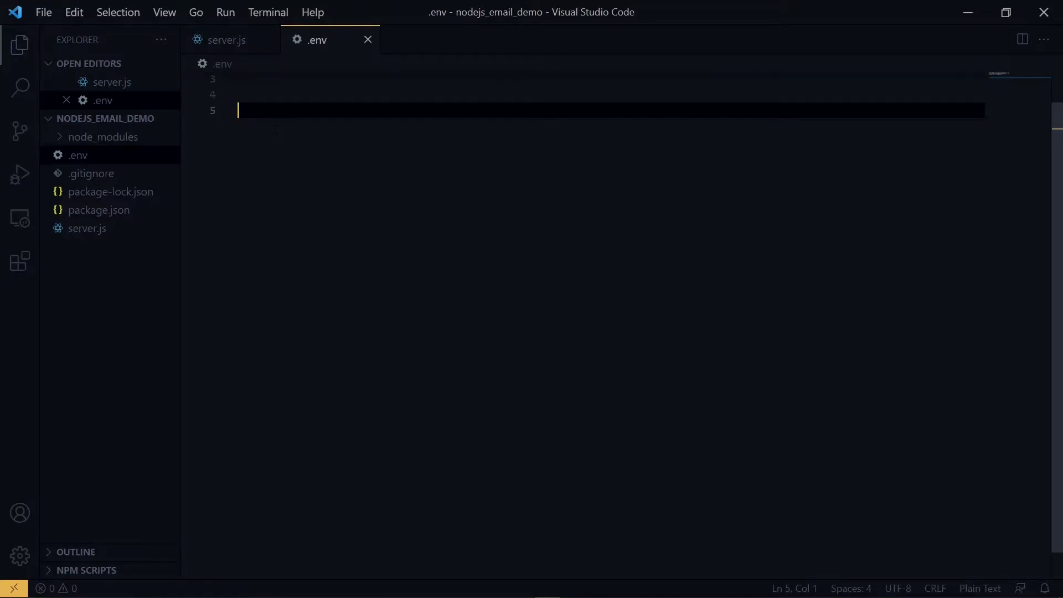
type("AUTH_CLIENT_ID")
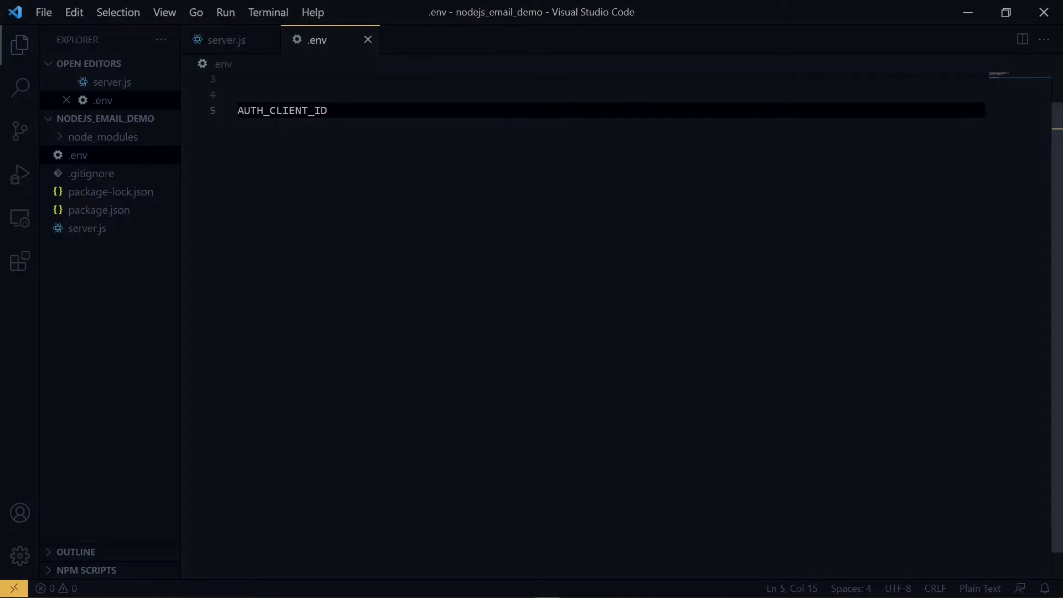
type("=")
key("ctrl+v")
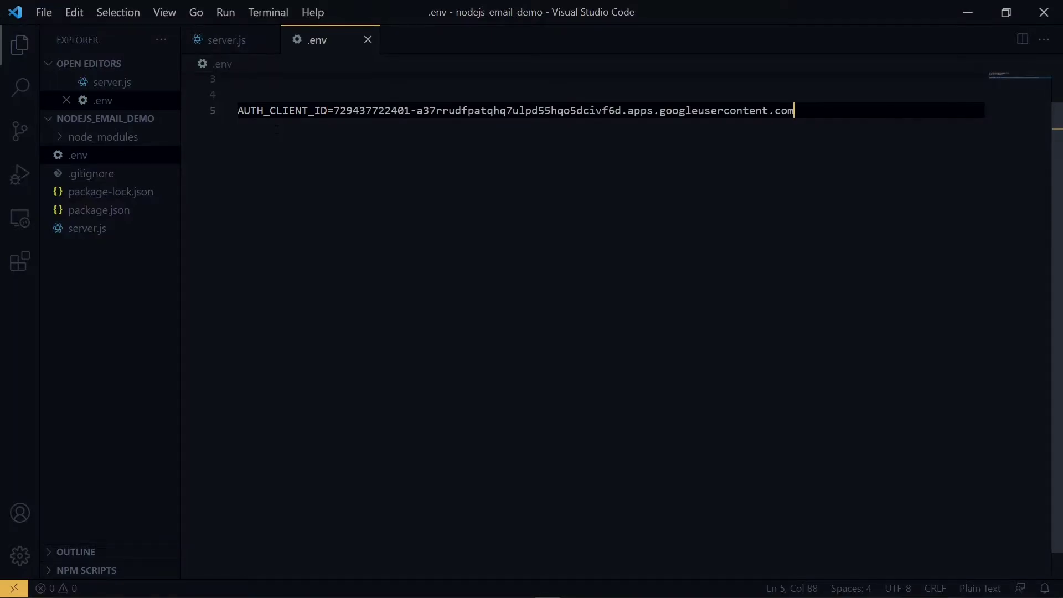
key("Return")
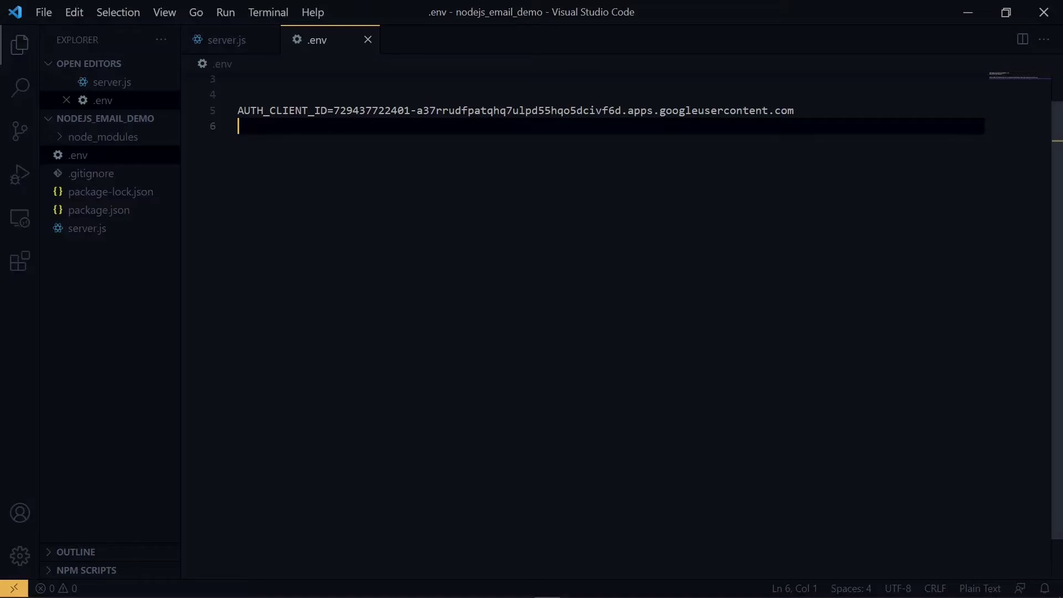
Add AUTH_CLIENT_SECRET with the copied client secret, then show the Playground's configuration settings
type("AUTH_CLIENT_")
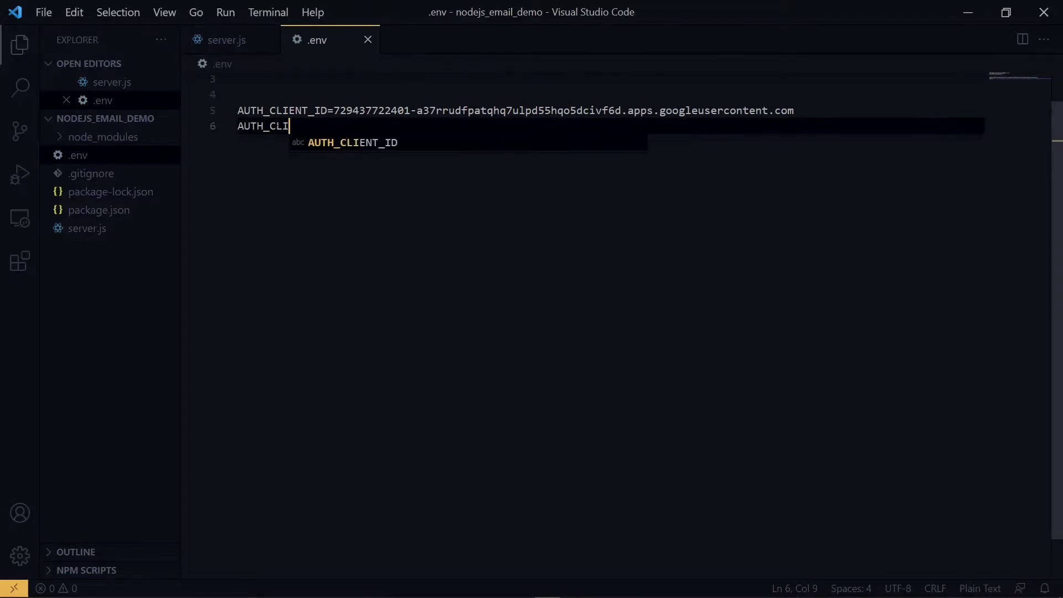
type("SECRET=")
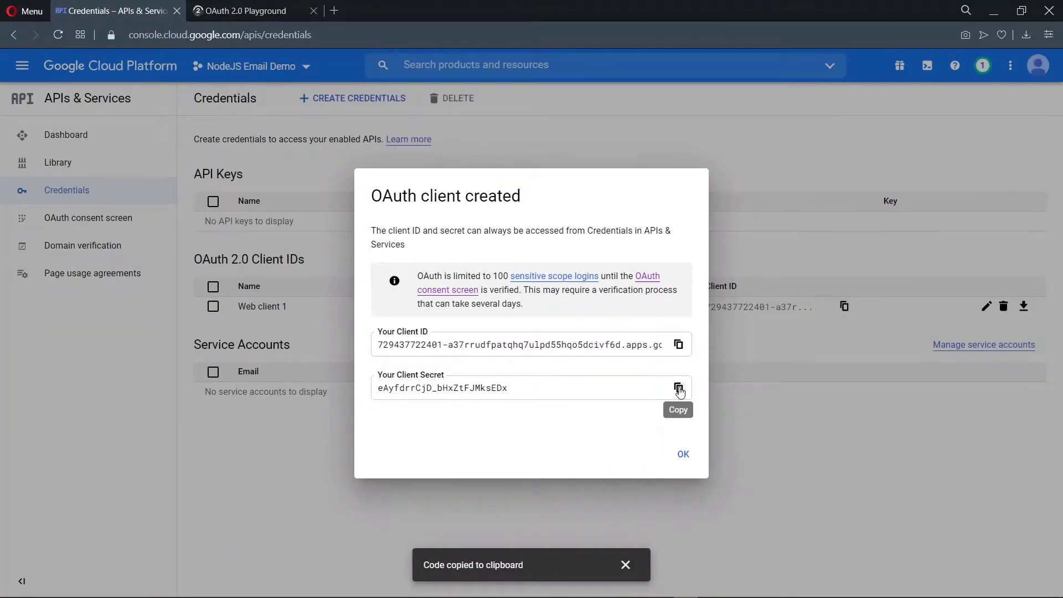
left_click(679, 389)
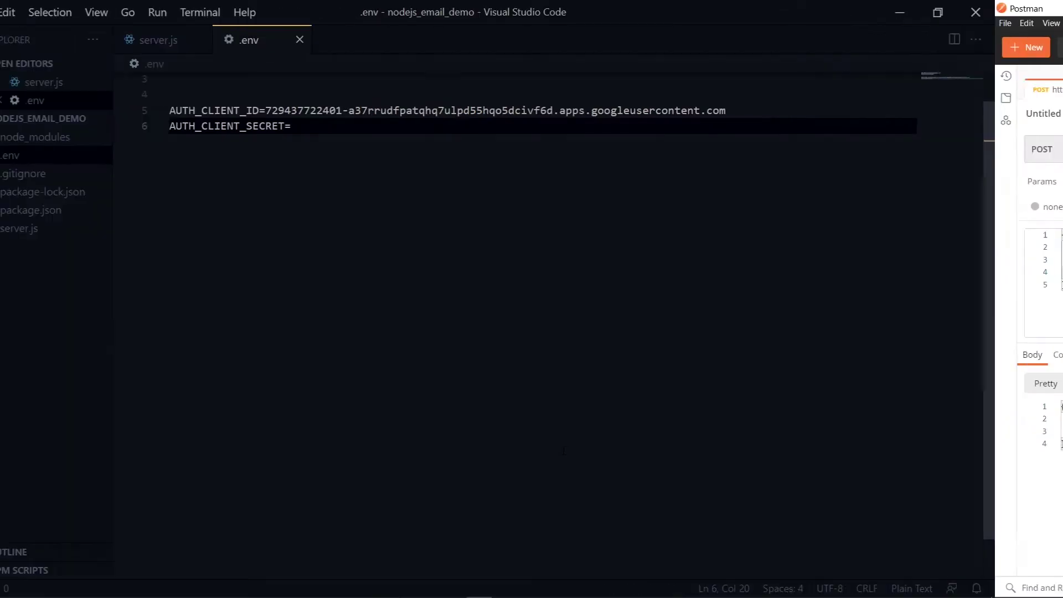
key("ctrl+v")
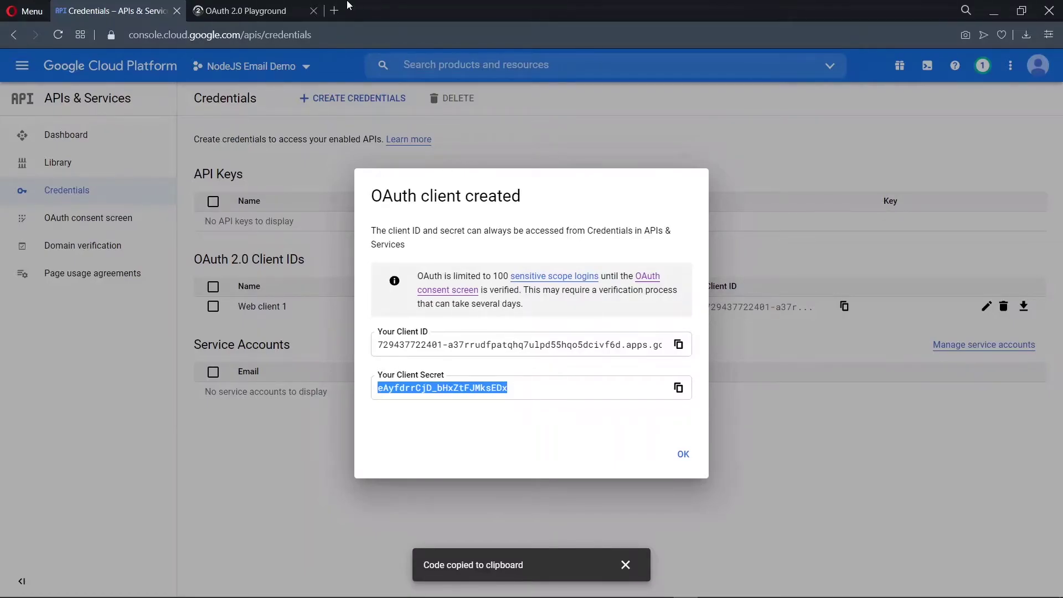
left_click(277, 7)
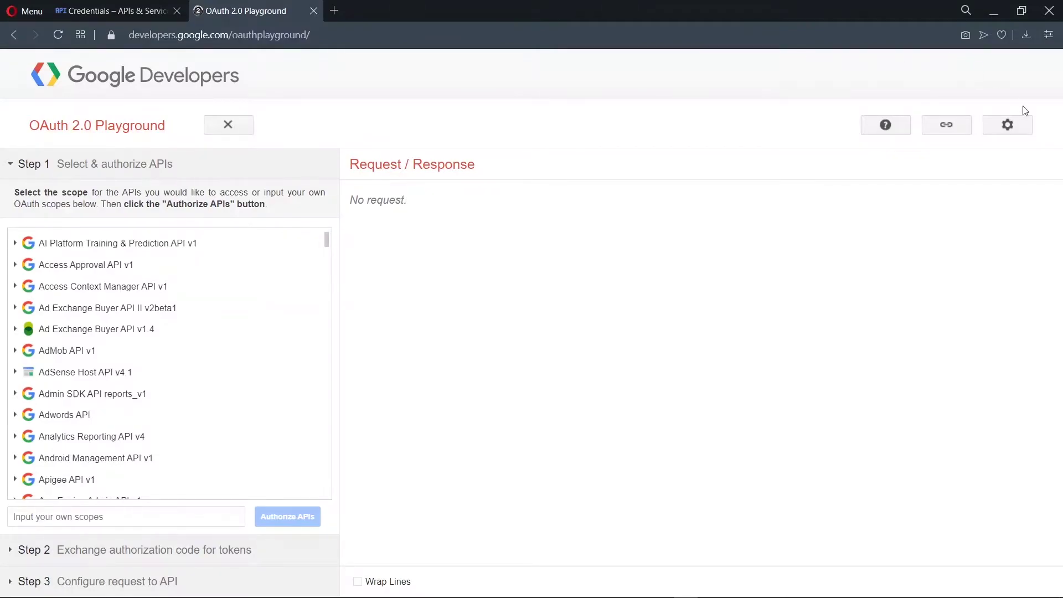
left_click(1023, 123)
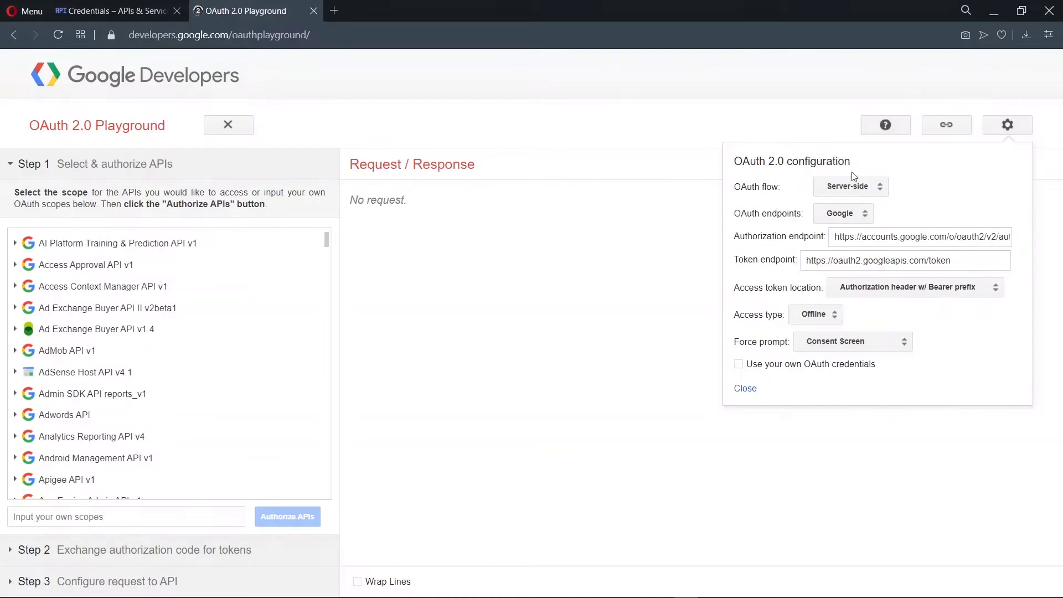
Enable 'Use your own OAuth credentials' and paste the project's client ID into the Playground
left_click(740, 364)
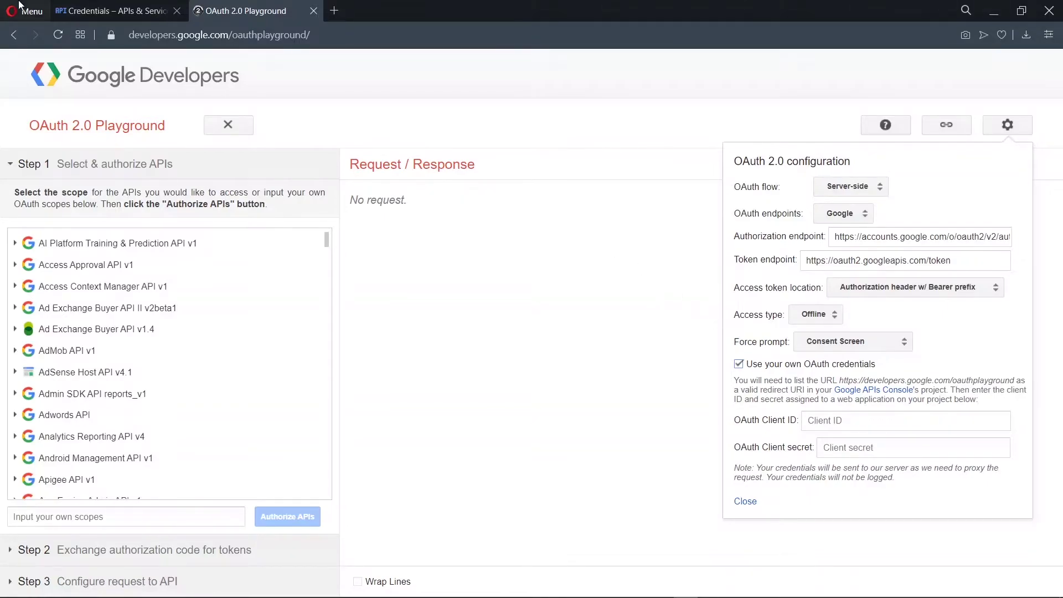
left_click(108, 10)
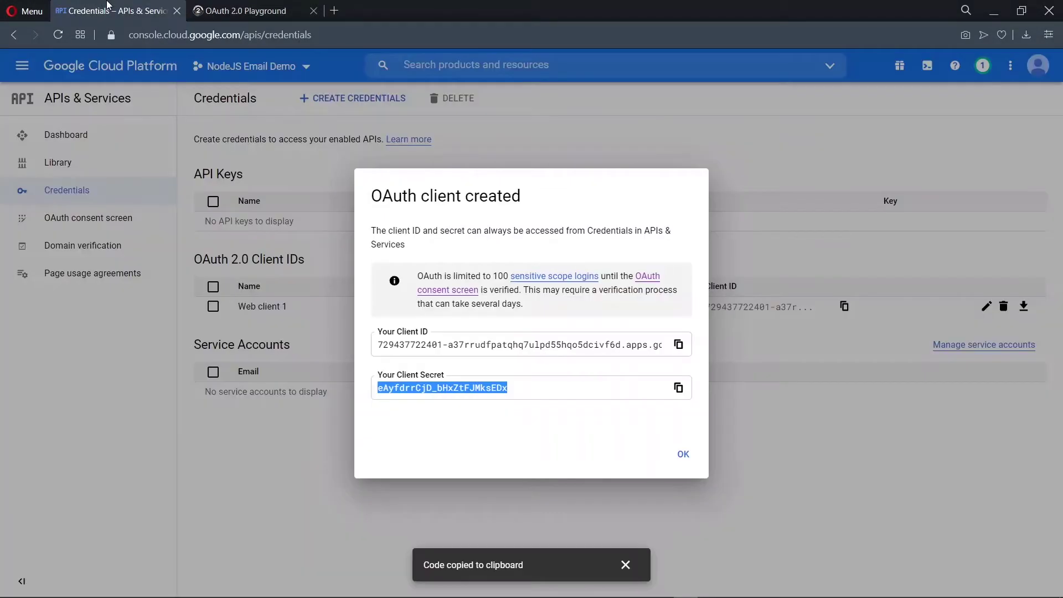
left_click(678, 344)
left_click(274, 4)
left_click(858, 419)
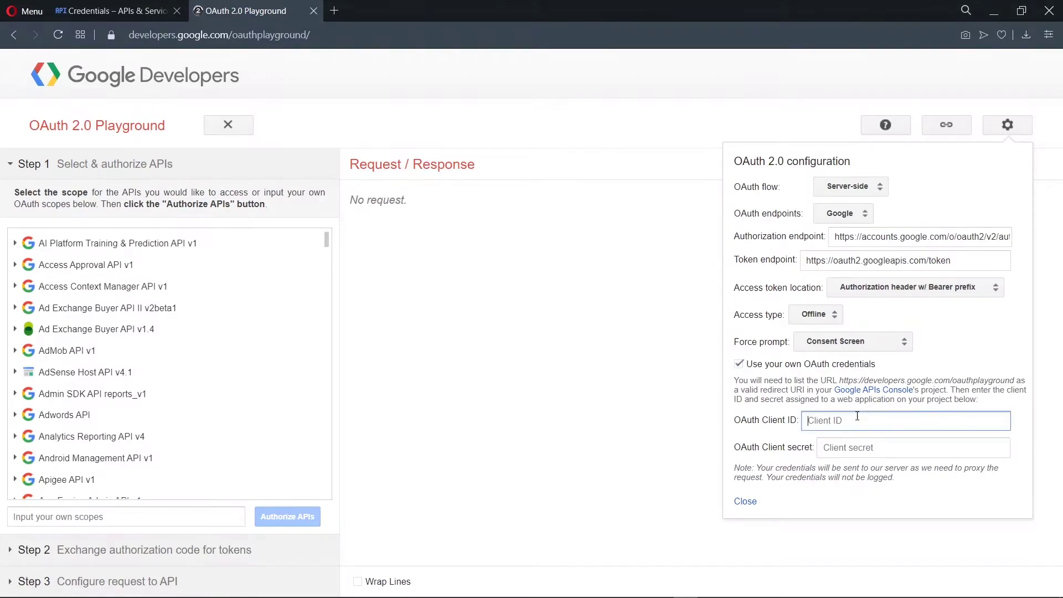
key("ctrl+v")
Paste the project's client secret into the Playground's OAuth Client secret field
left_click(108, 10)
left_click(677, 390)
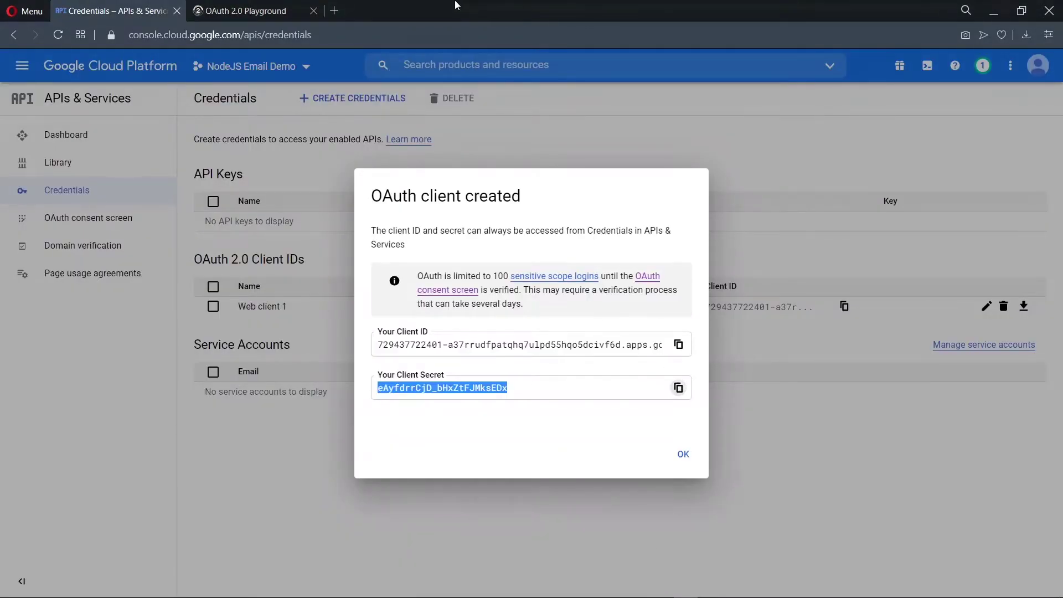
left_click(247, 5)
left_click(863, 447)
key("ctrl+v")
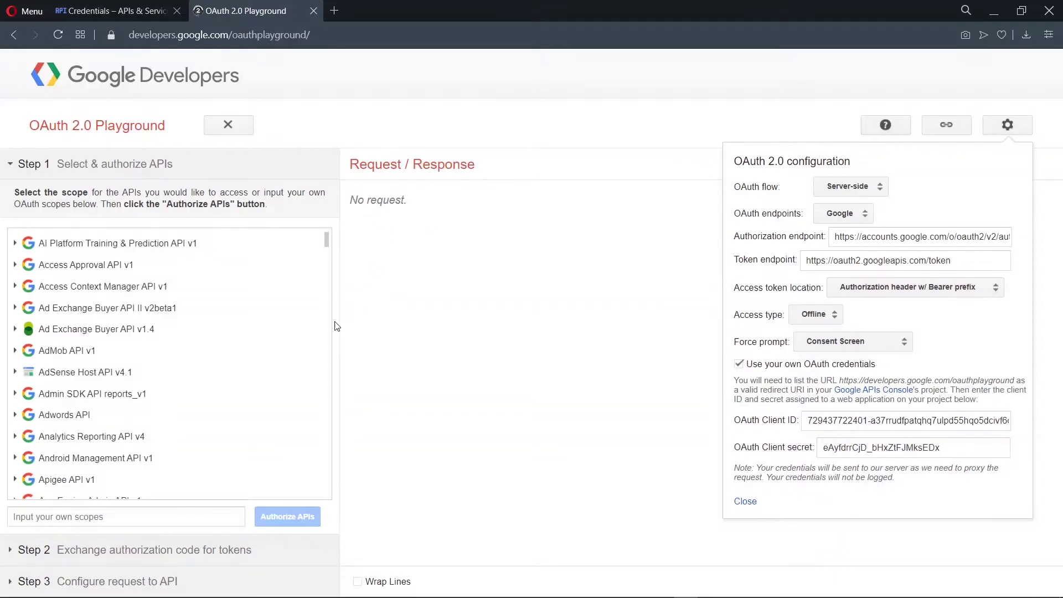
scroll(240, 381, "down", 20)
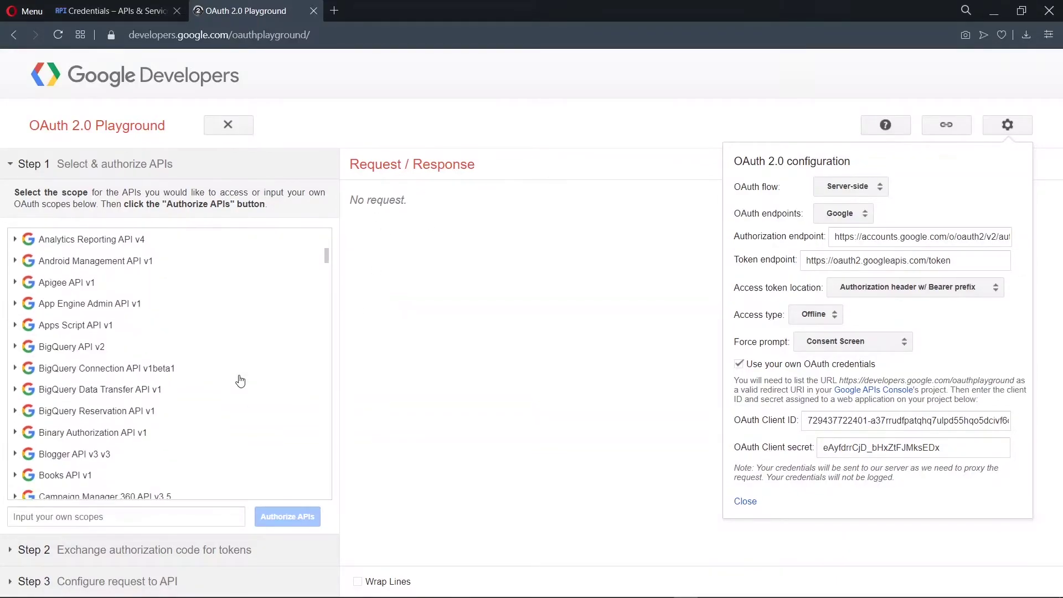
scroll(239, 381, "down", 7)
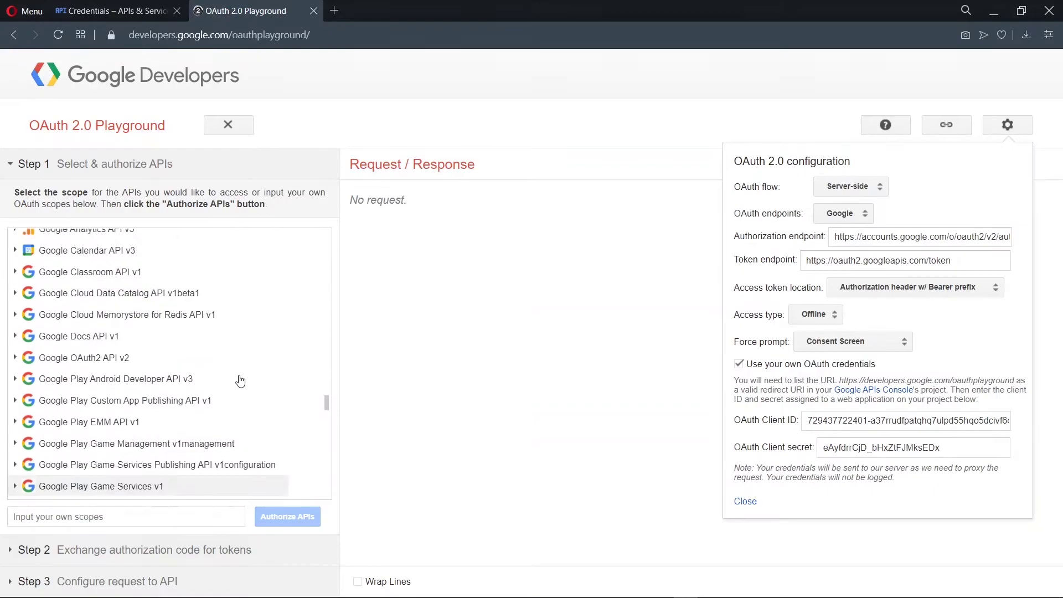
scroll(237, 380, "up", 6)
left_click(130, 280)
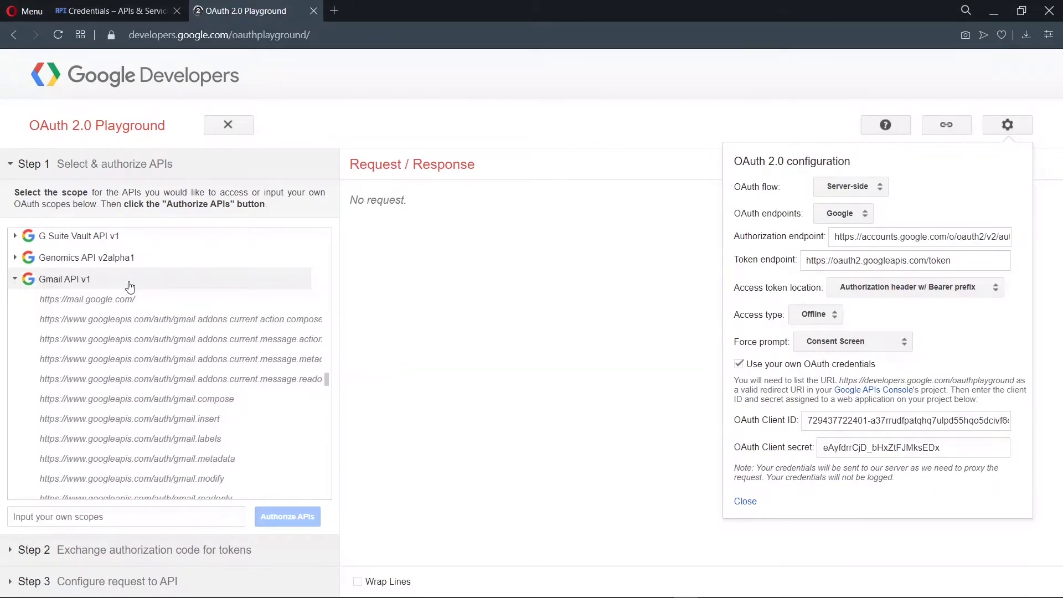
left_click(131, 304)
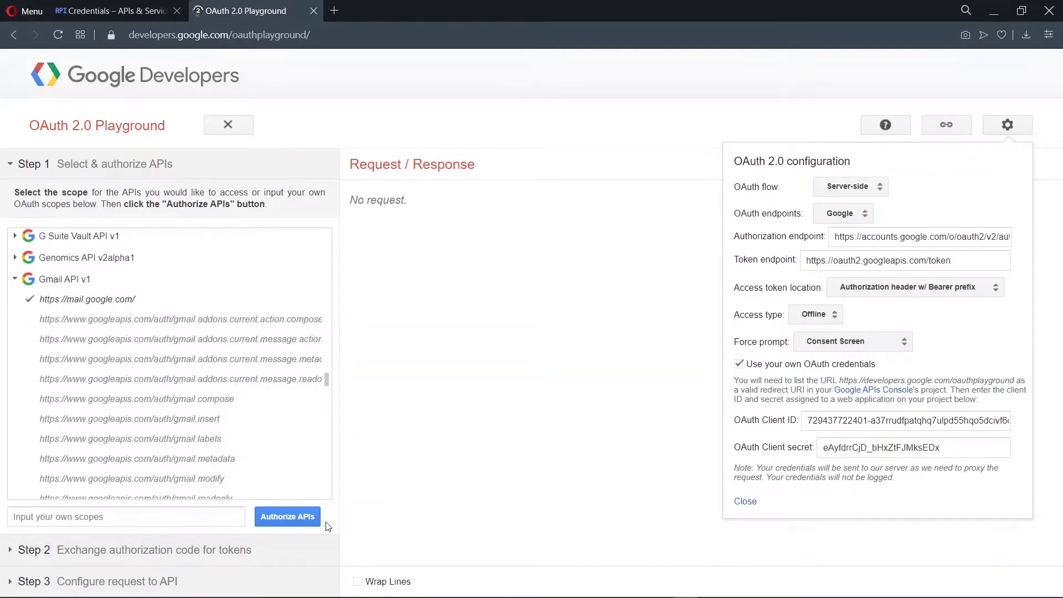
left_click(288, 518)
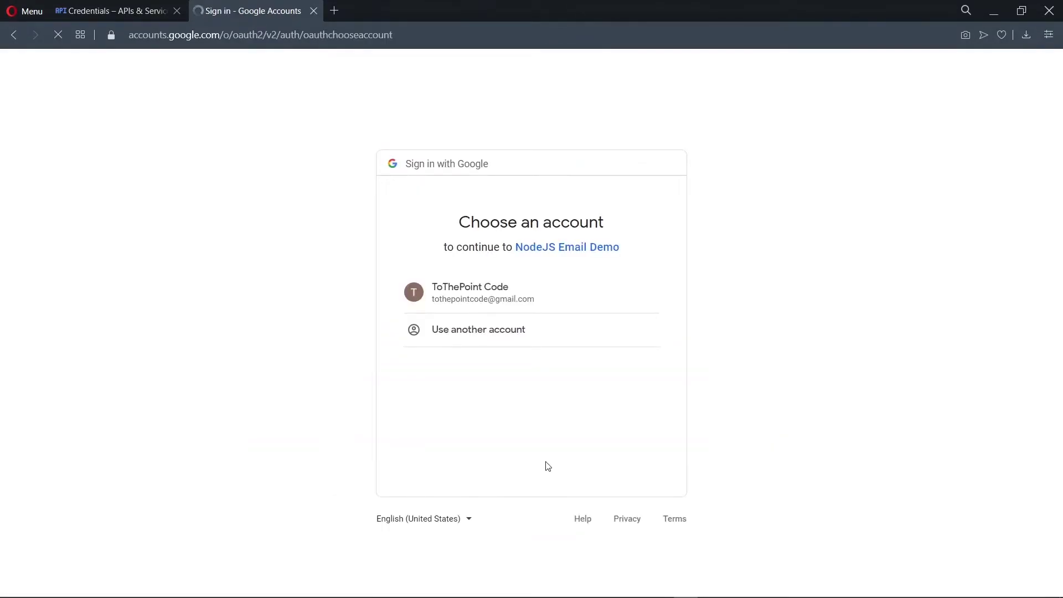
Choose the Google account, continue past the unverified-app warning, and allow Gmail access
left_click(492, 287)
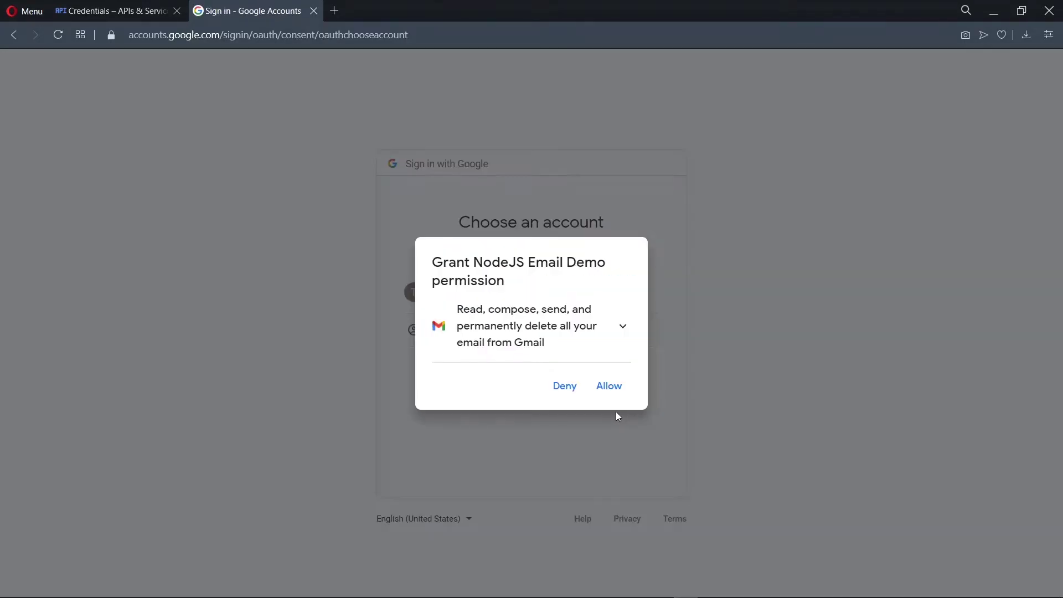
left_click(608, 385)
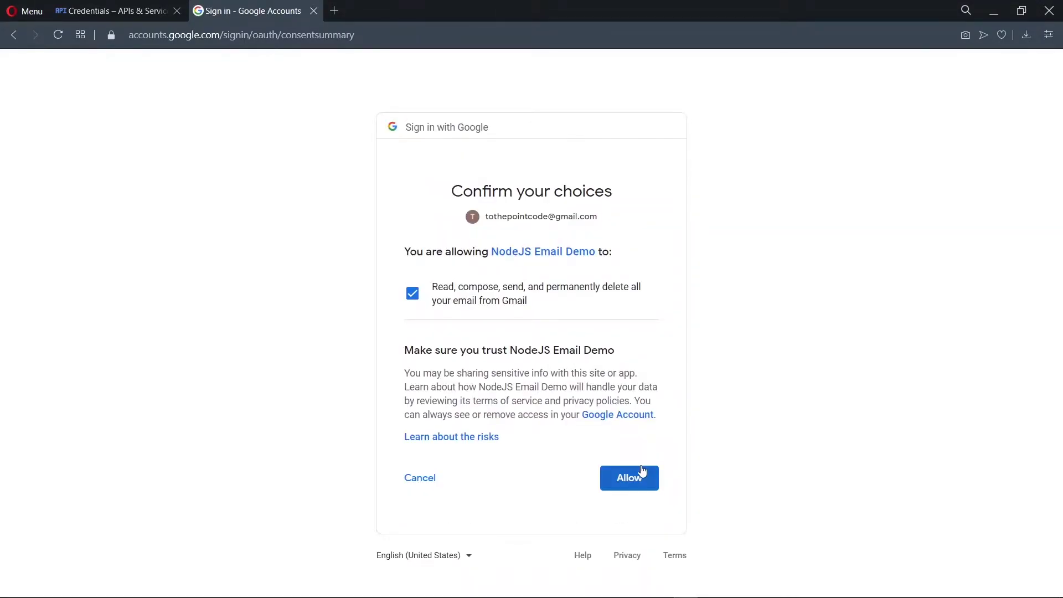
left_click(636, 476)
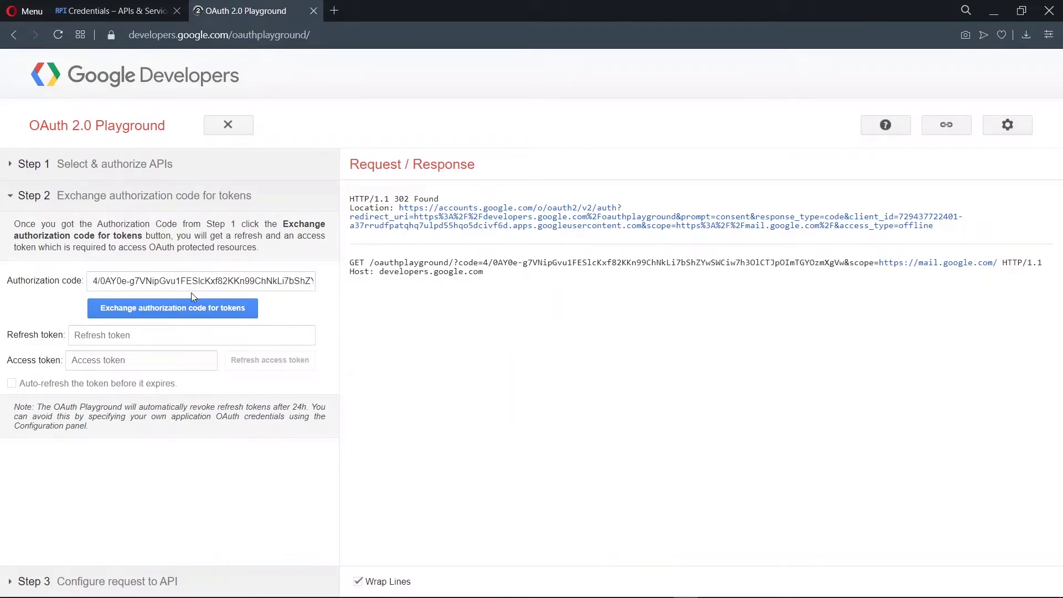
Exchange the authorization code for tokens and select the resulting refresh token
left_click(191, 308)
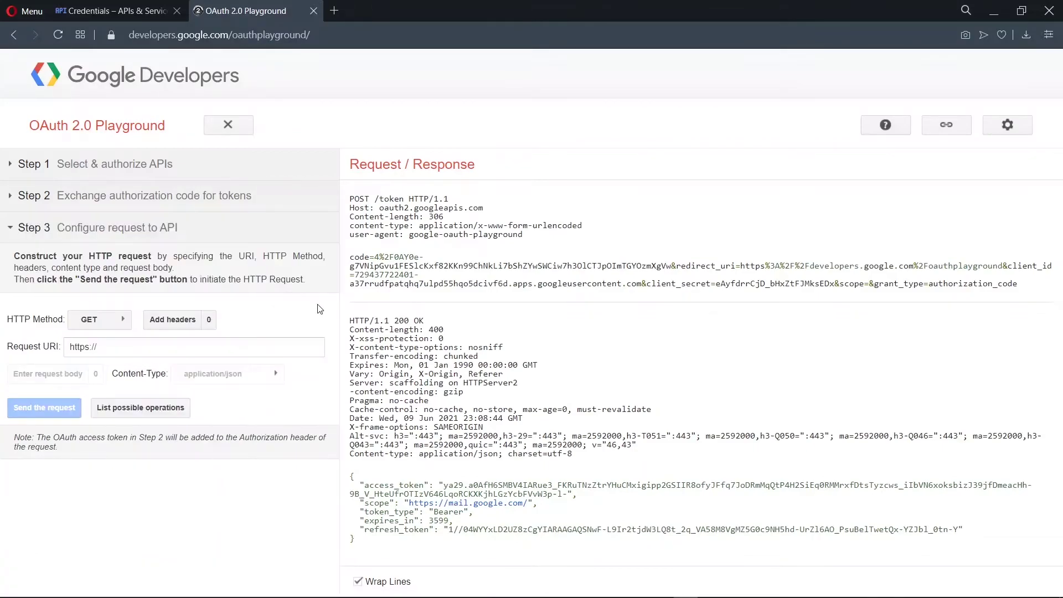
left_click(20, 194)
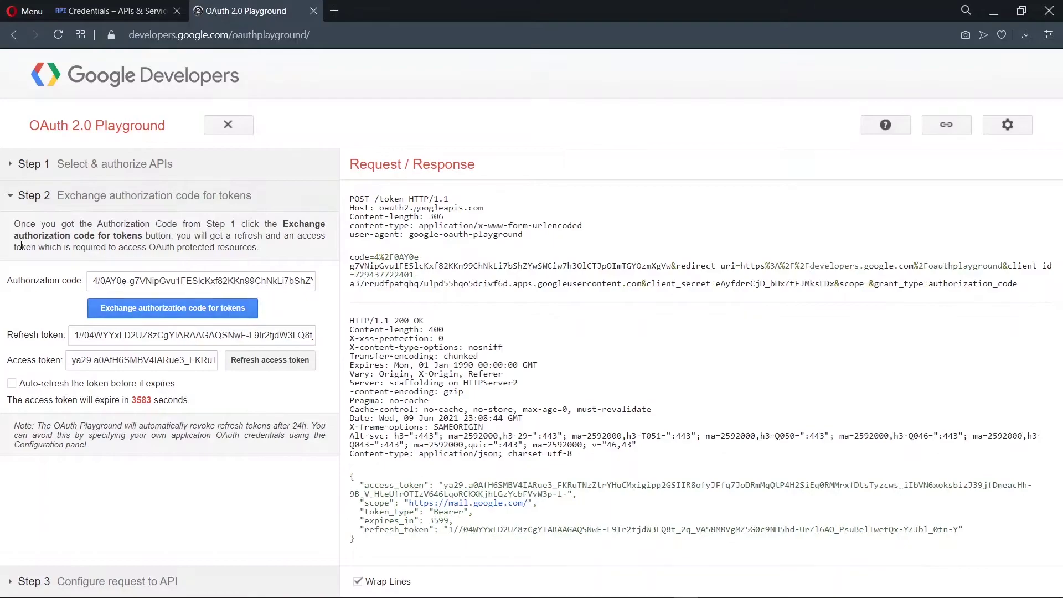
left_click(196, 338)
Add line 7 AUTH_REFRESH_TOKEN= to .env with the copied refresh token pasted
key("ctrl+a")
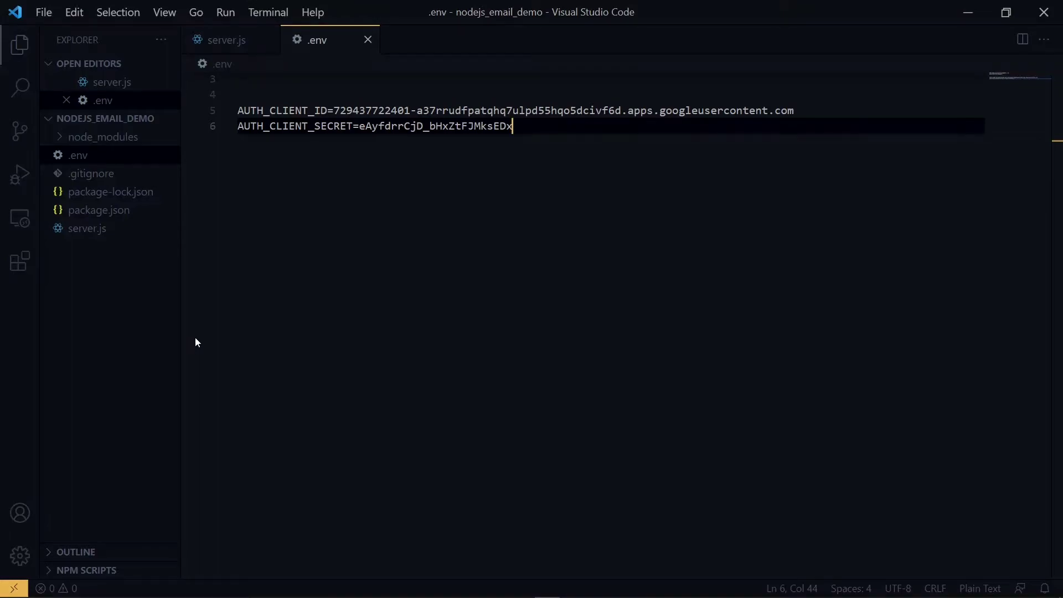
key("Return")
type("AUTH_REFRES")
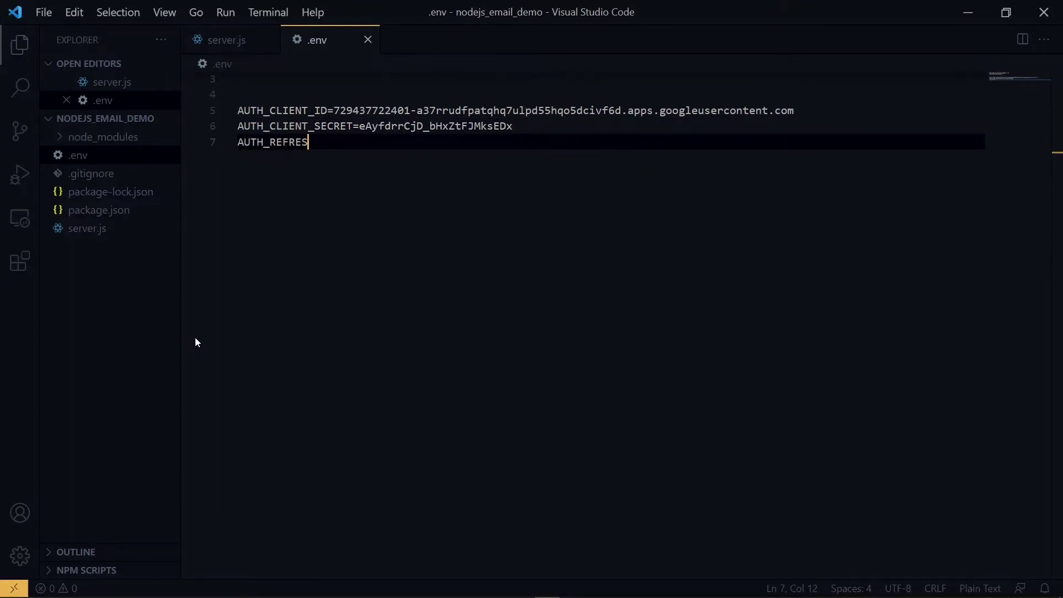
type("H_TOKEN=")
key("ctrl+v")
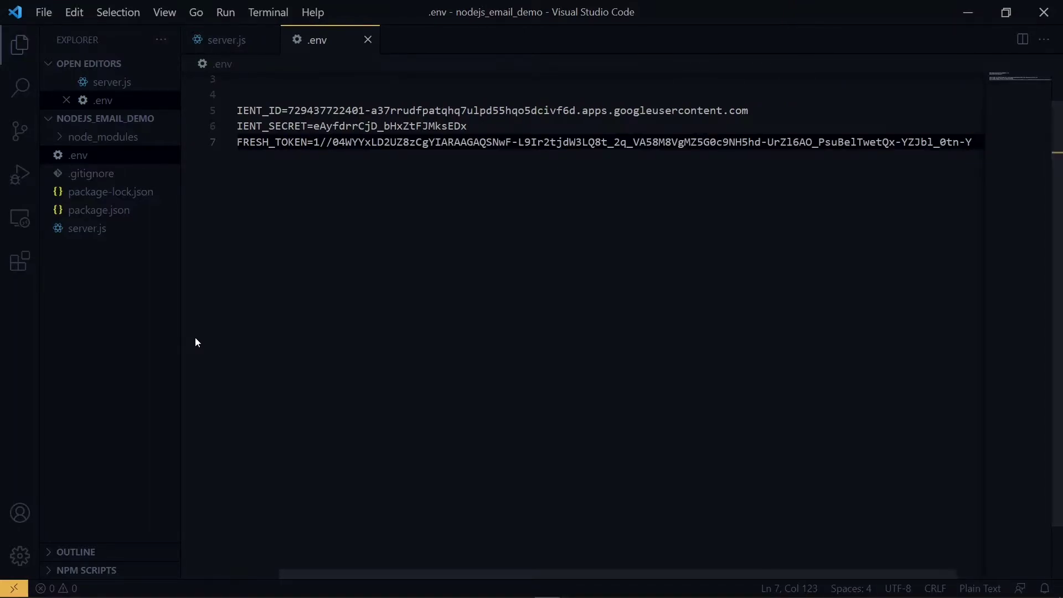
scroll(210, 221, "left", 2)
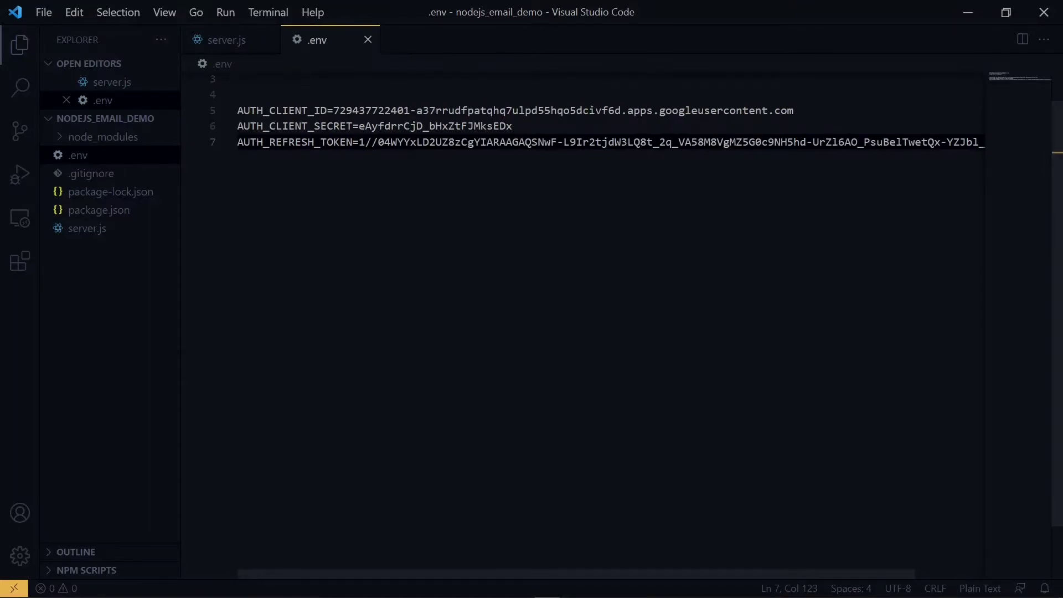
In server.js auth, add clientId: process.env.AUTH_CLIENT_ID
left_click(226, 44)
type("clientId")
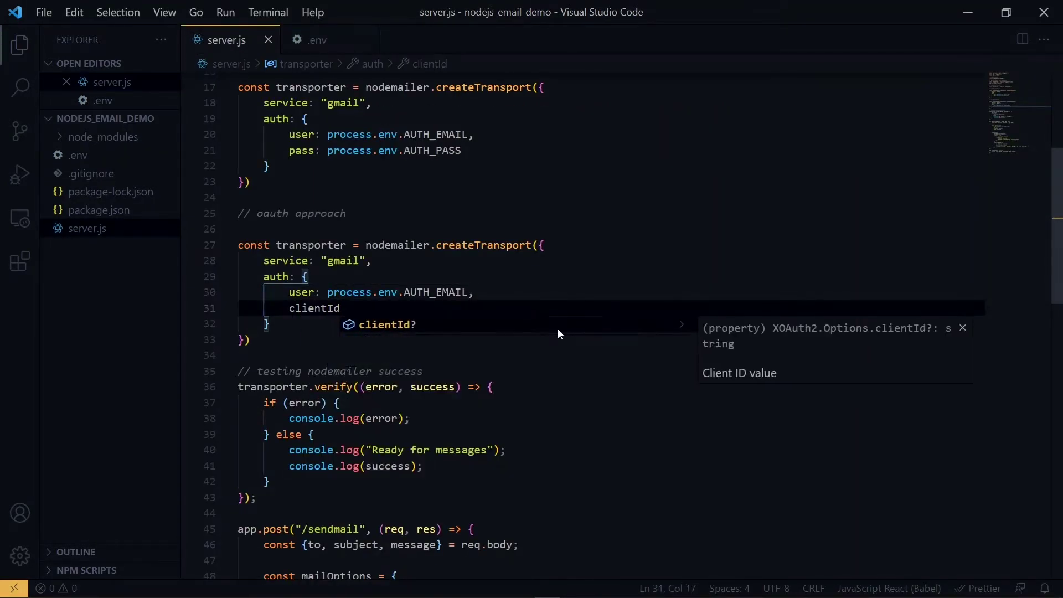
left_click_drag(327, 292, 468, 292)
key("ctrl+c")
key("Down")
type(":")
key("ctrl+v")
key("BackSpace")
key("BackSpace")
key("BackSpace")
key("BackSpace")
key("BackSpace")
type("CLIENT_ID,")
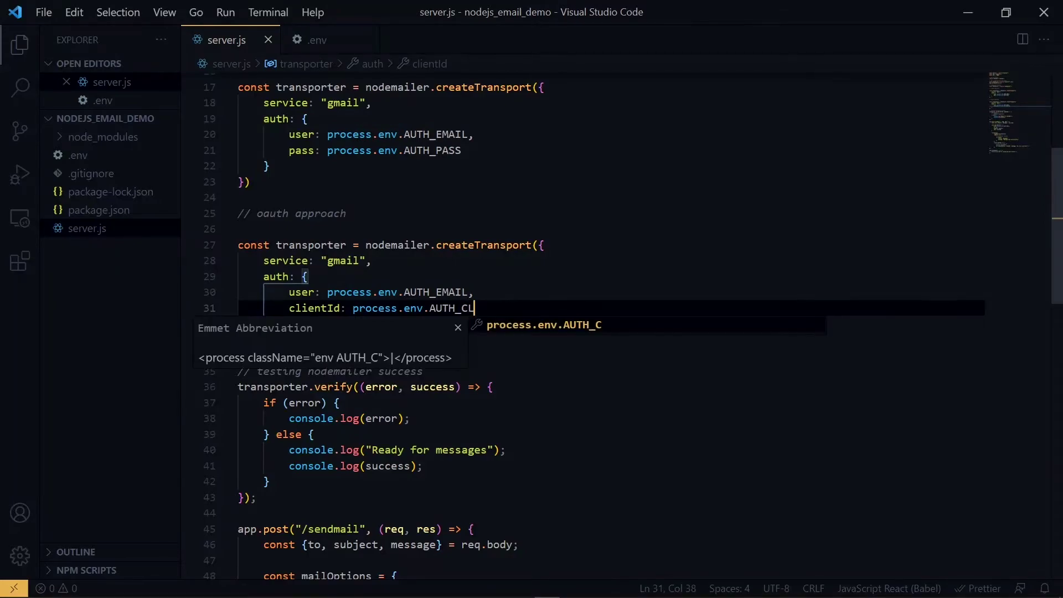
key("Return")
Add clientSecret: process.env.AUTH_CLIENT_SECRET below the clientId line
type("clientSecret:")
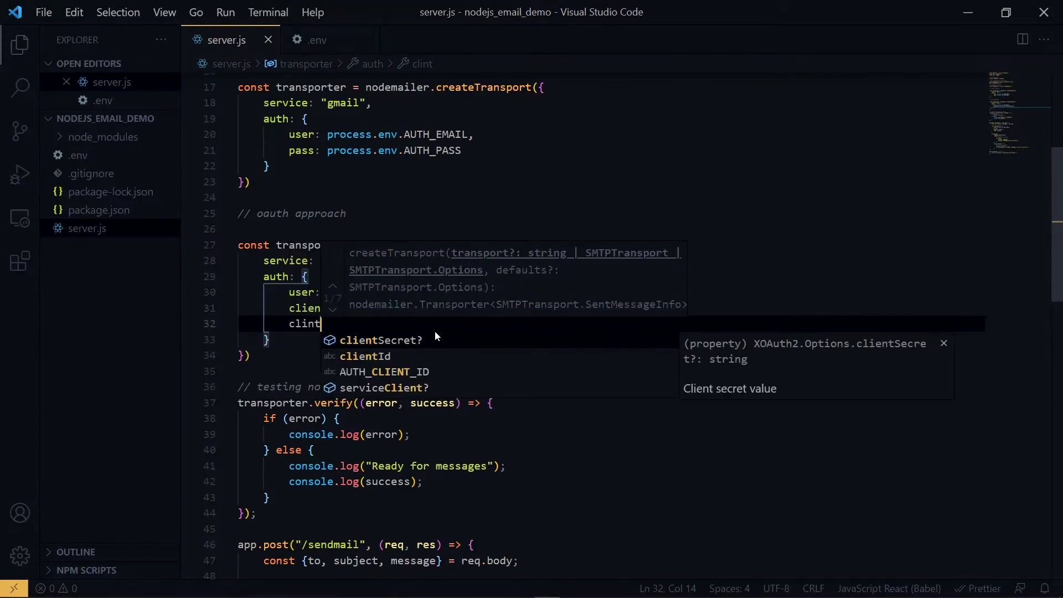
key("ctrl+v")
key("BackSpace")
key("BackSpace")
key("BackSpace")
key("BackSpace")
key("BackSpace")
type("CLIENT_SECRET,")
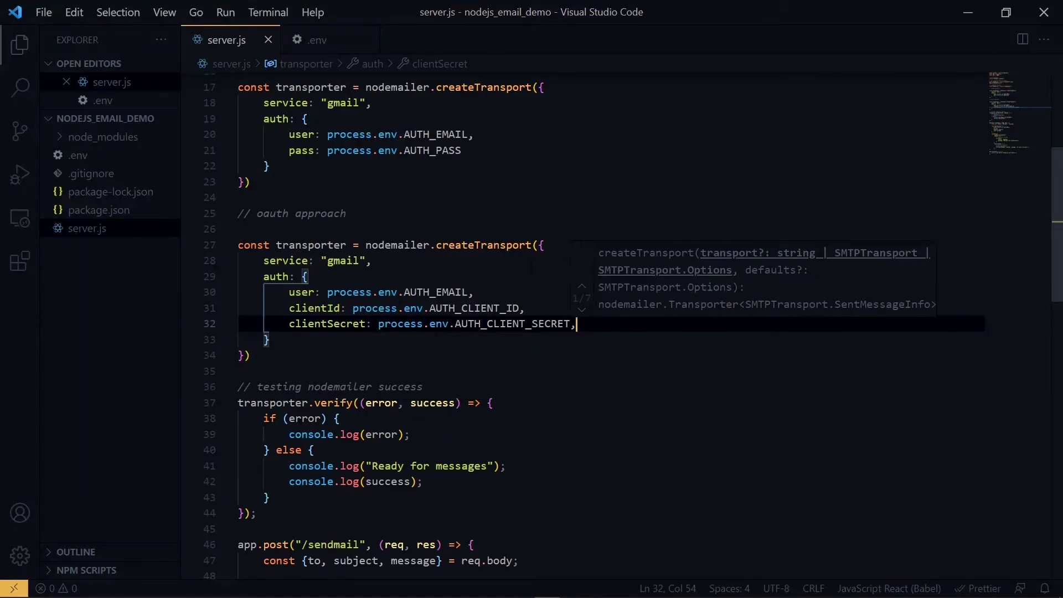
key("Return")
Add refreshToken: process.env.AUTH_REFRESH_TOKEN, copying the name from .env, and save server.js
type("refreshToken:")
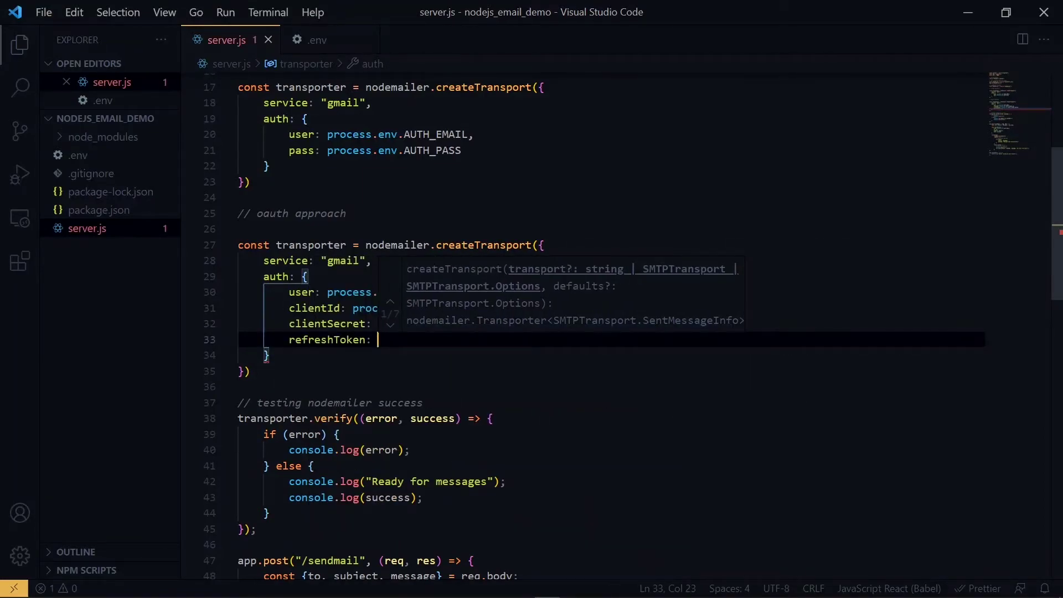
key("ctrl+v")
key("ctrl+shift+Left")
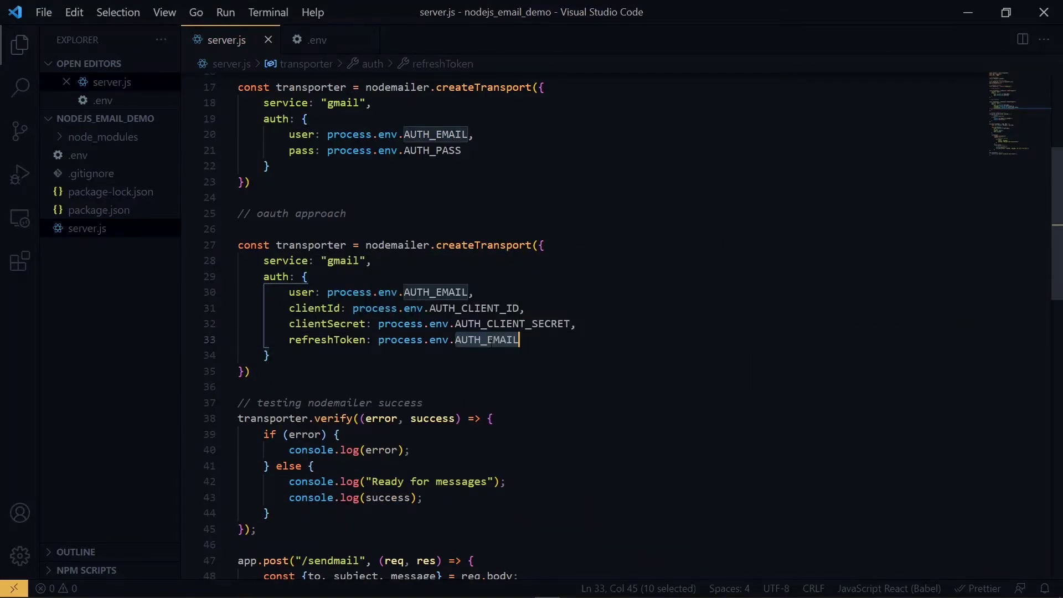
key("BackSpace")
left_click(318, 39)
left_click_drag(238, 143, 353, 142)
key("ctrl+c")
left_click(238, 45)
key("ctrl+v")
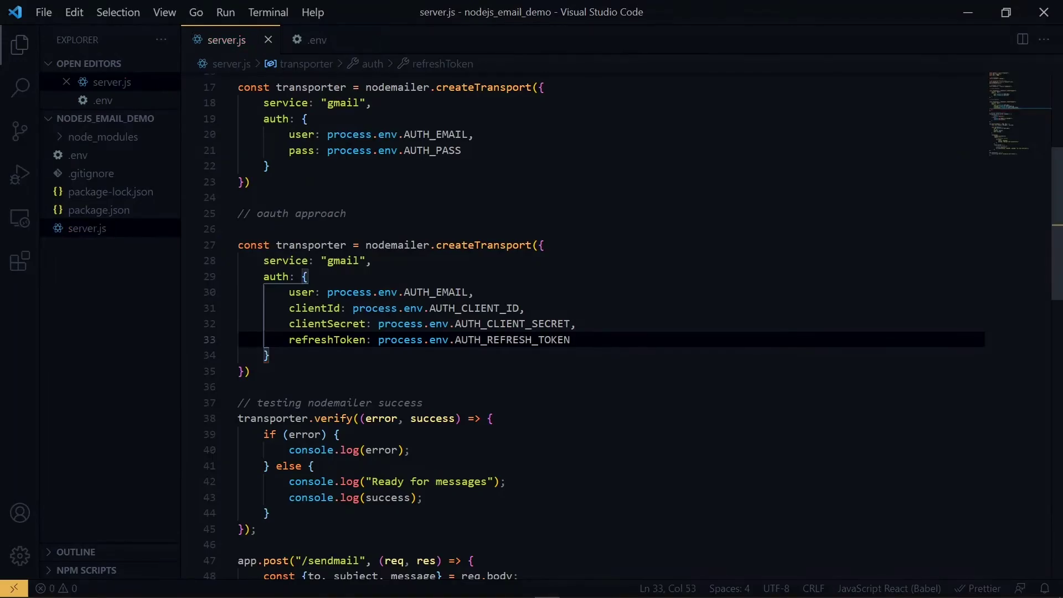
key("ctrl+super+Right")
key("ctrl+super+Right")
left_click(118, 418)
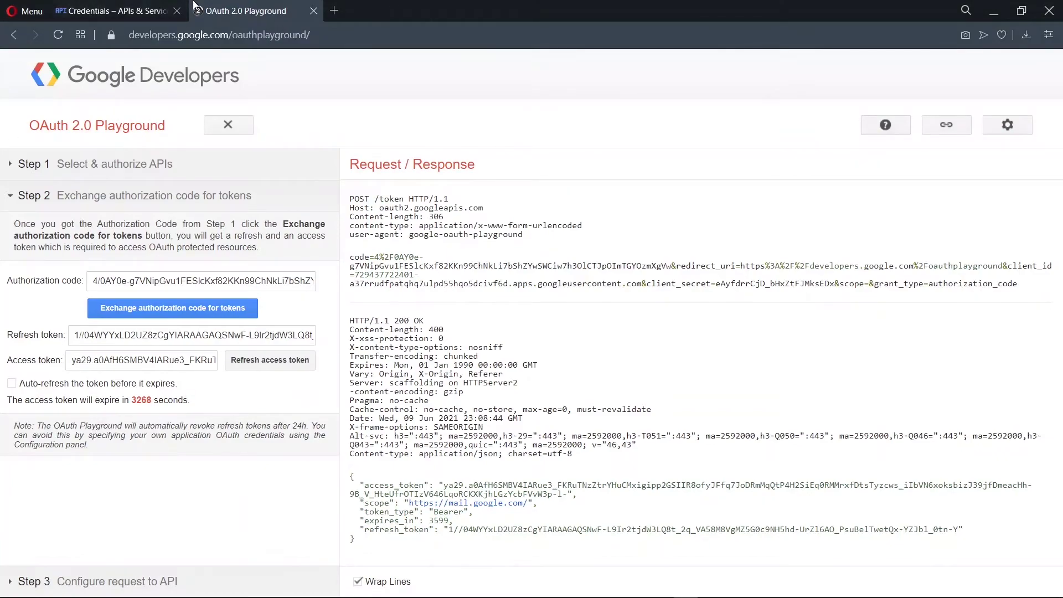
Dismiss the OAuth client notice and publish the NodeJS Email Demo app to production
left_click(111, 11)
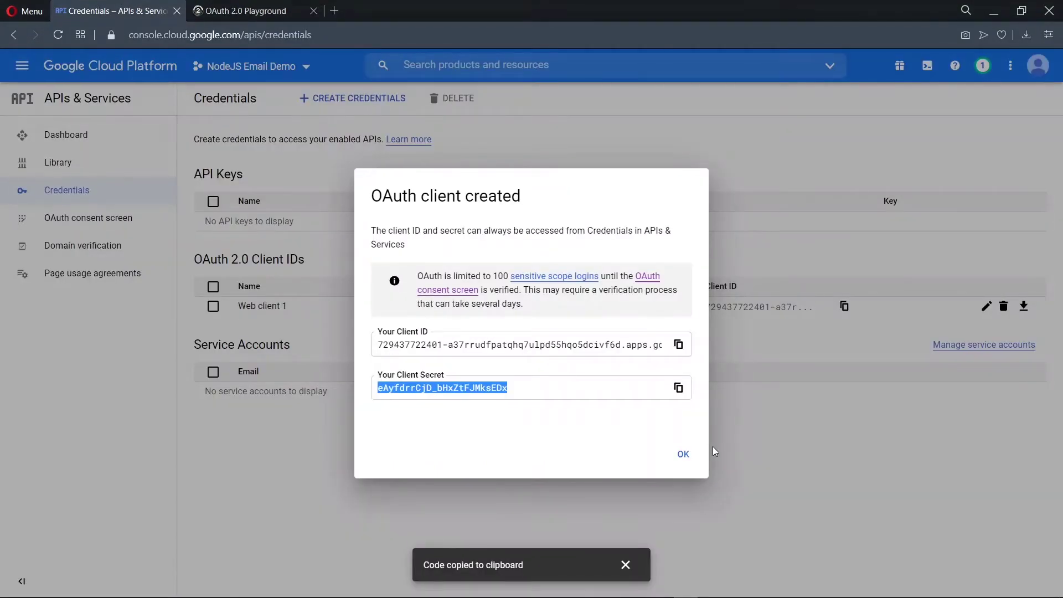
left_click(681, 452)
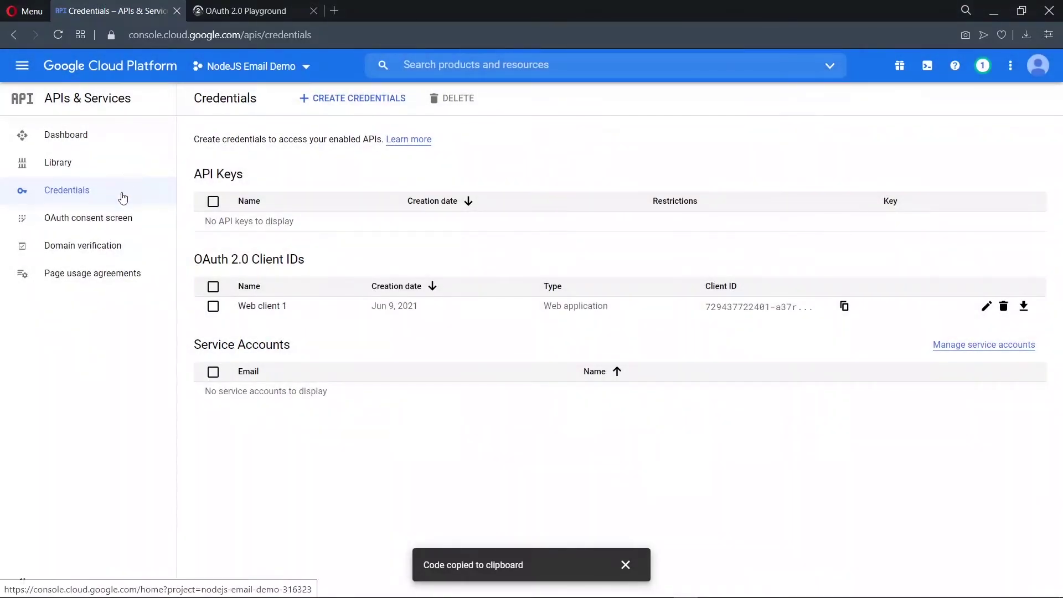
left_click(121, 218)
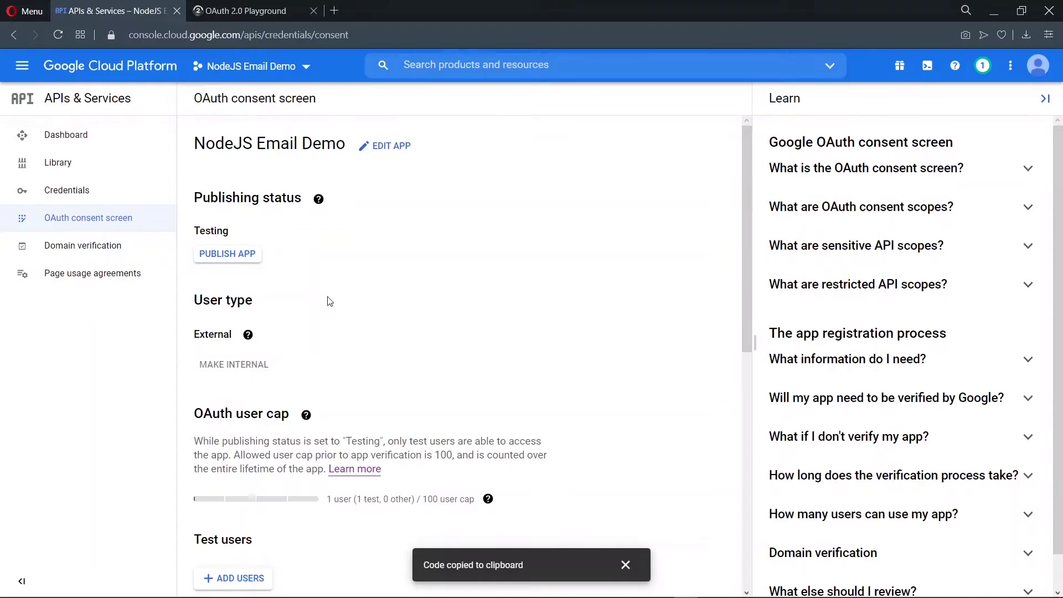
left_click(227, 256)
left_click(698, 396)
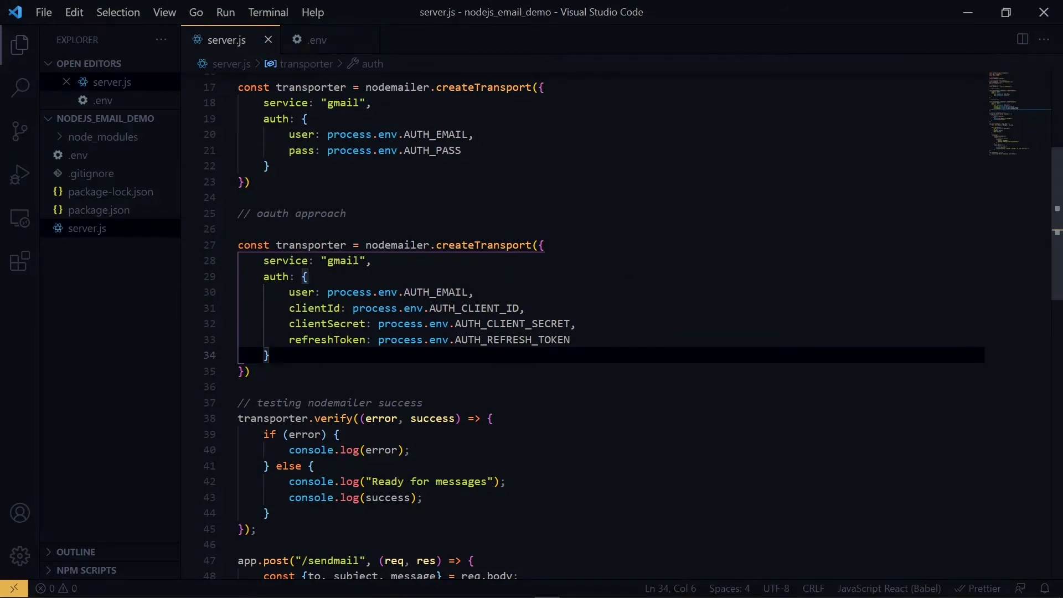
Rename the OAuth transporter declaration and its verify call to transporter_pro
mouse_move(310, 245)
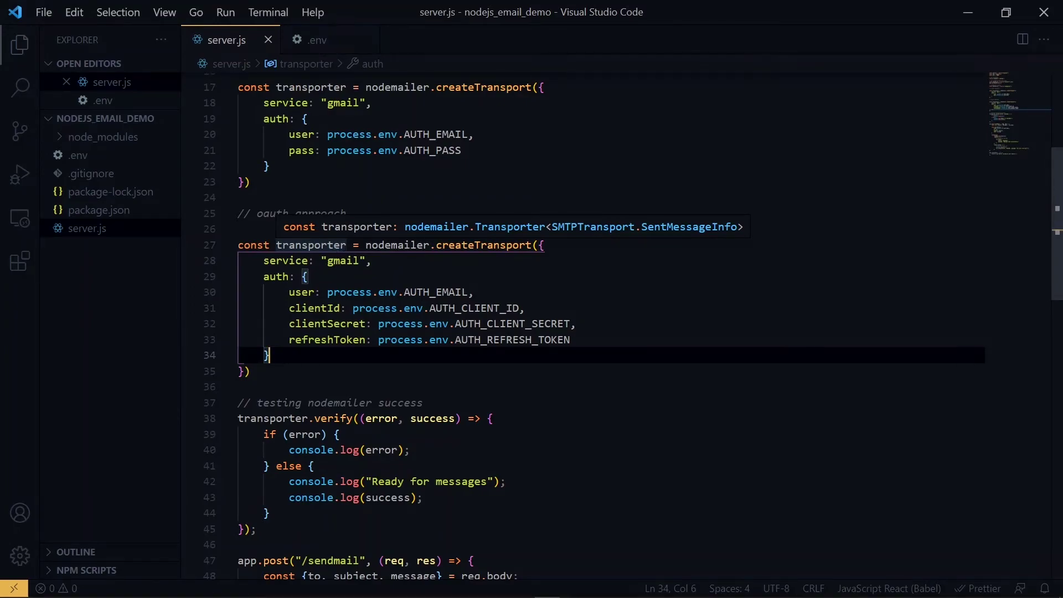
left_click(347, 244)
type("_pro")
left_click(339, 434)
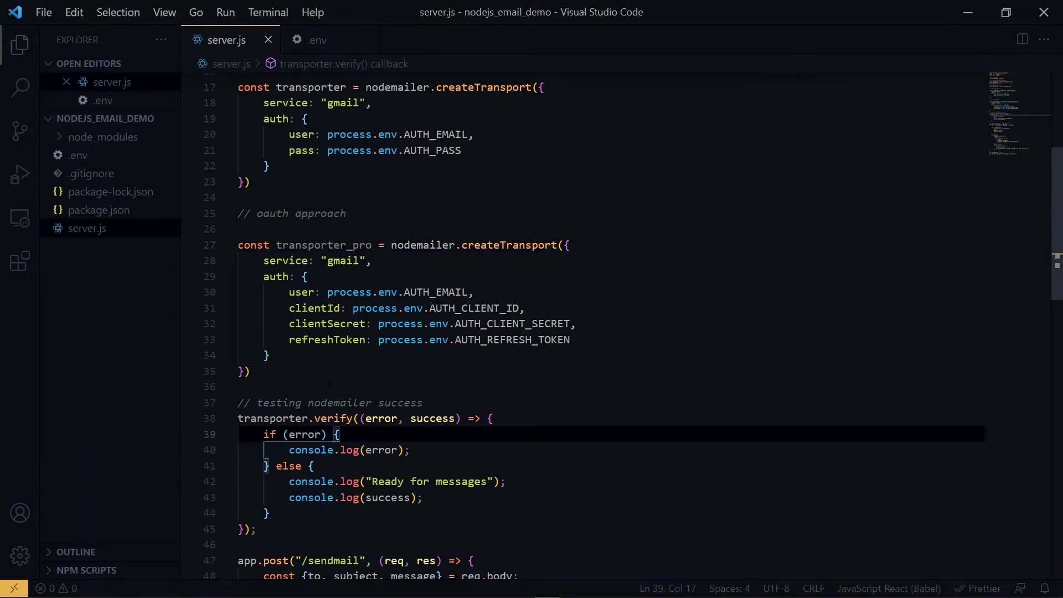
mouse_move(271, 419)
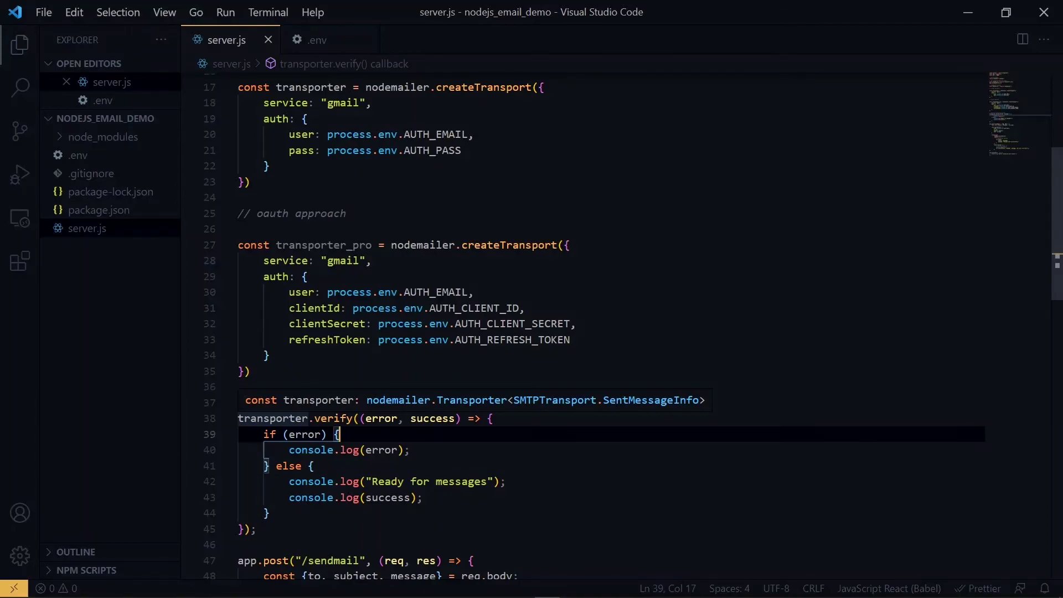
left_click(308, 418)
type("_pro")
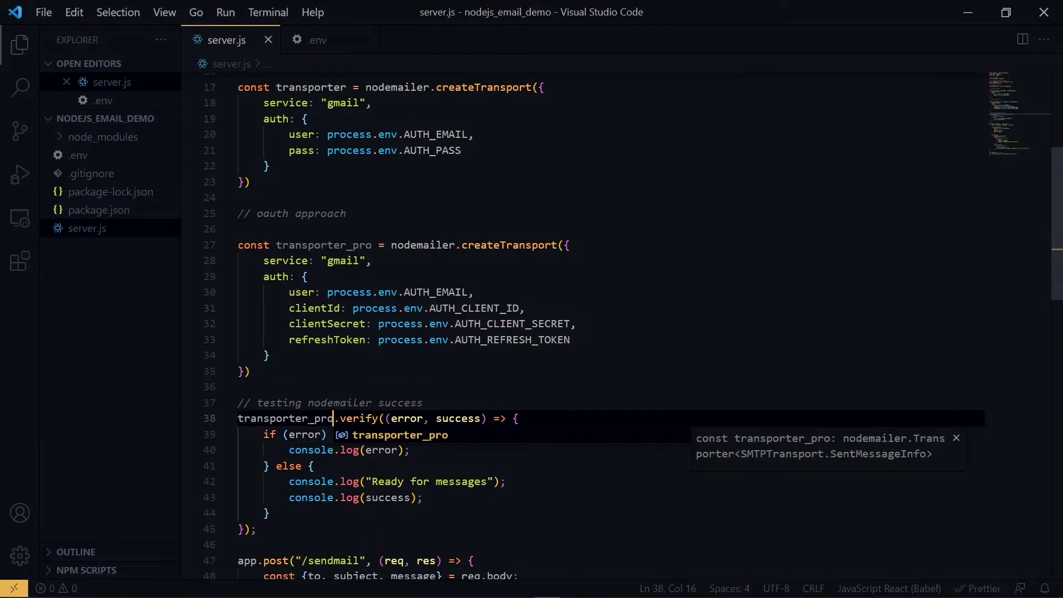
Insert type: "OAuth2", as the first entry of the auth settings
left_click(308, 276)
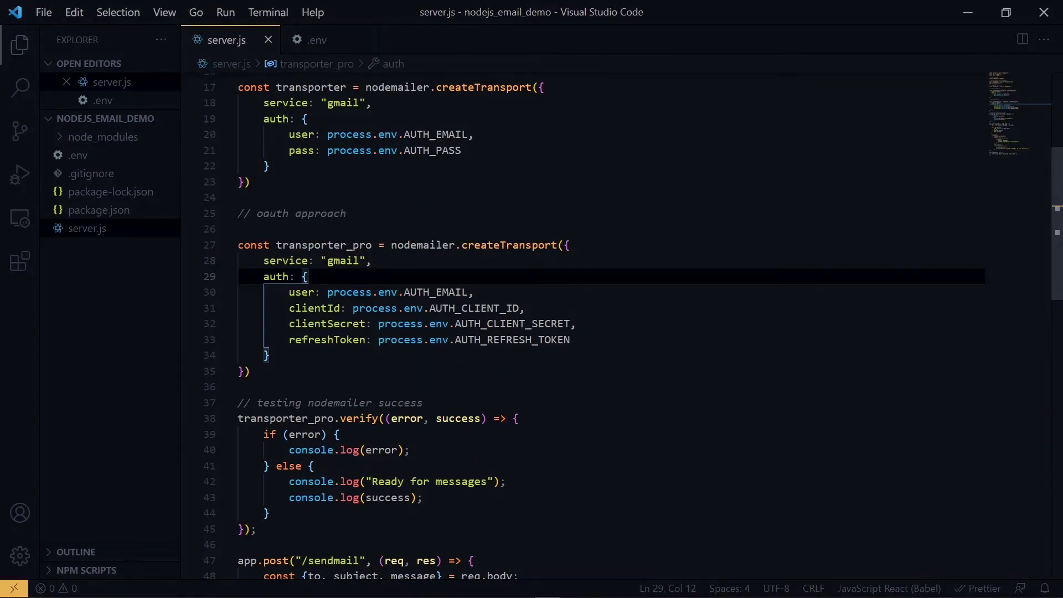
key("Return")
type("type:")
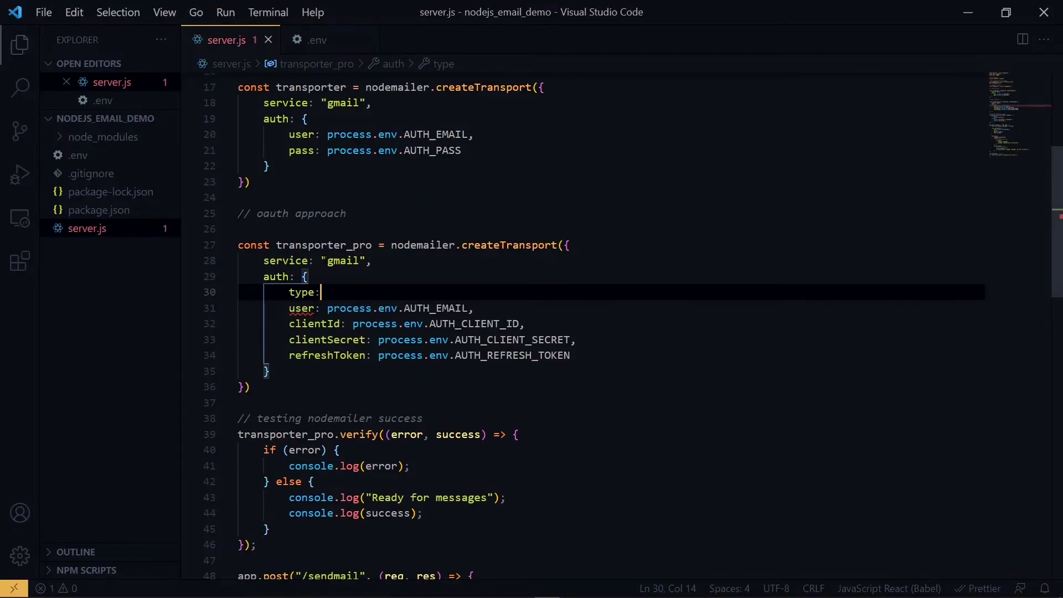
type(" \"OAuth2\"")
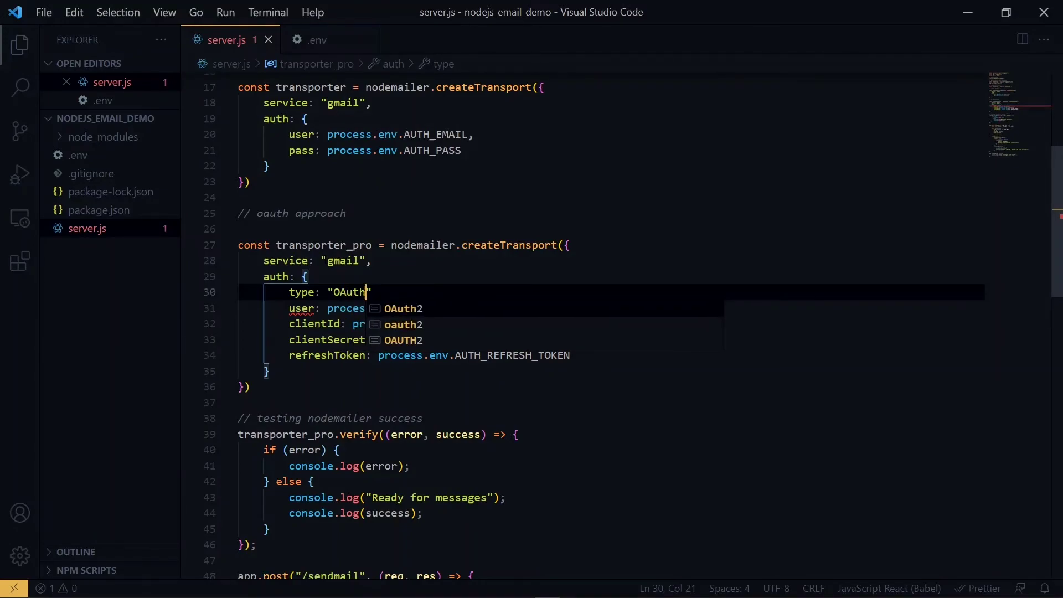
type(",")
left_click(475, 308)
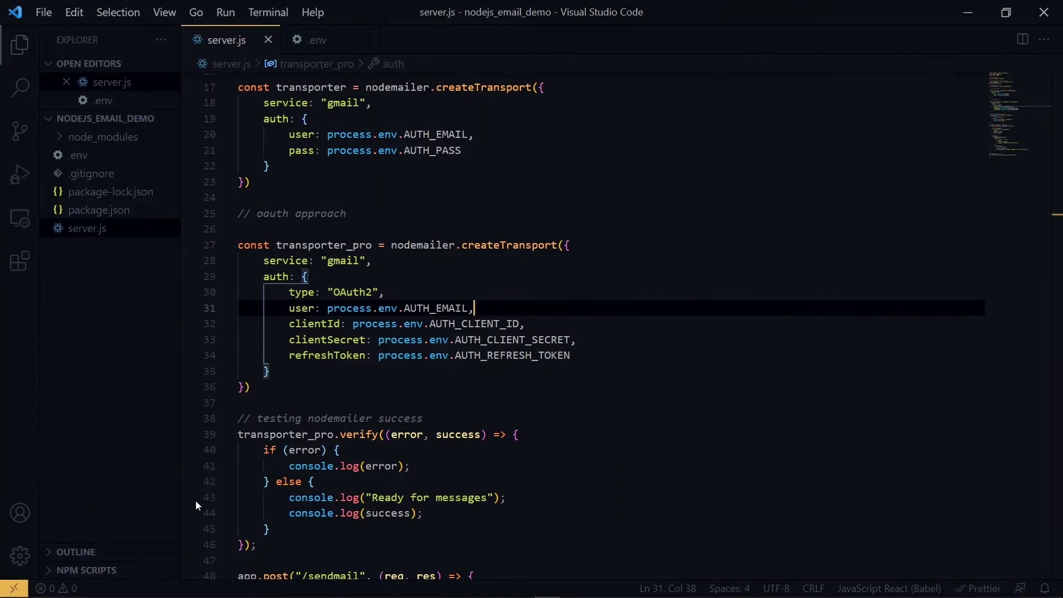
Change the /sendmail route's sendMail call to use transporter_pro
scroll(573, 321, "down", 6)
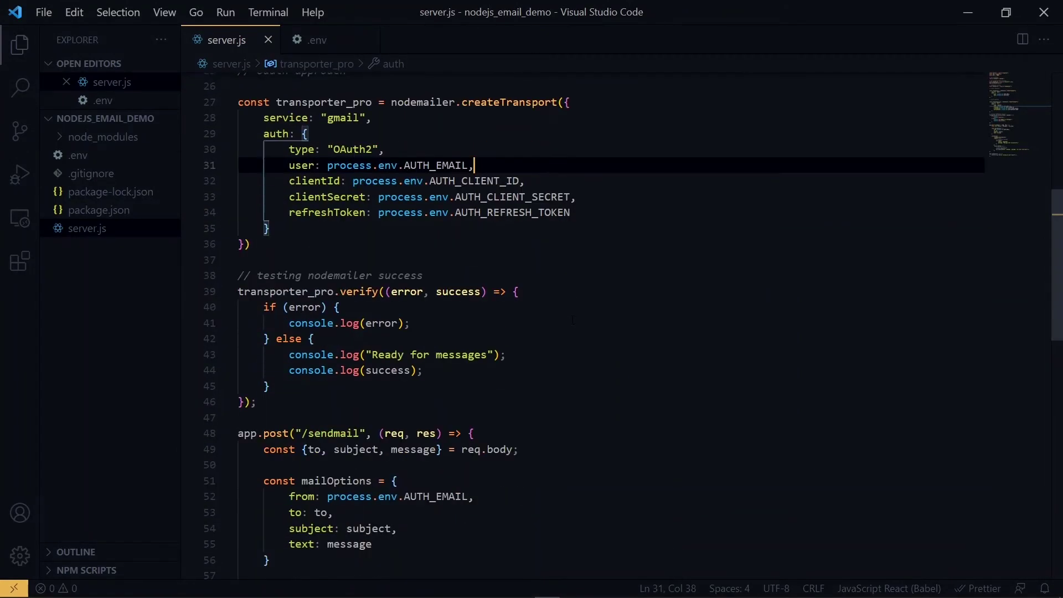
scroll(573, 320, "down", 2)
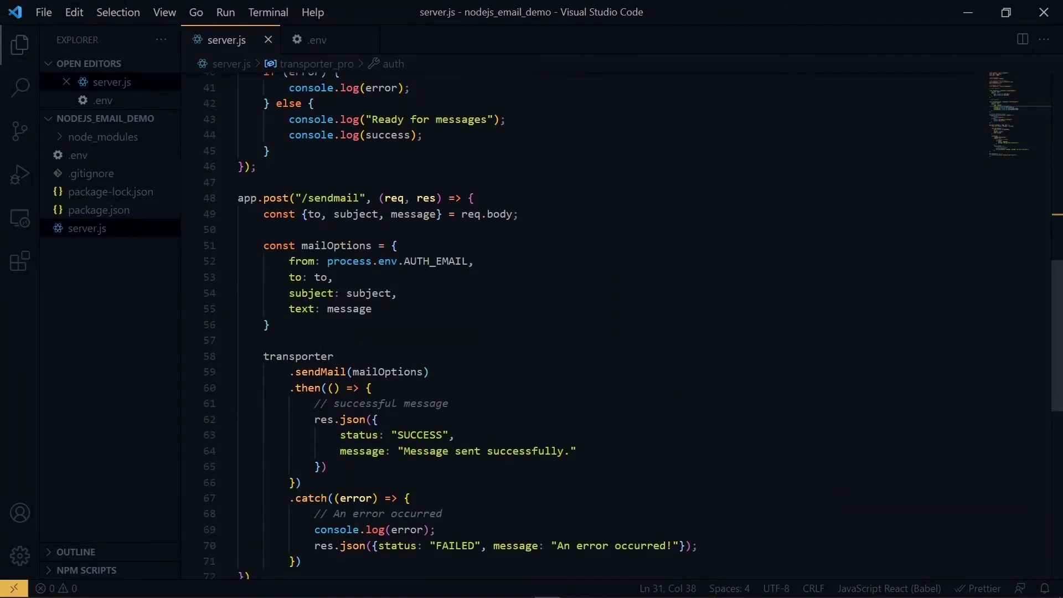
left_click(334, 356)
type("_p")
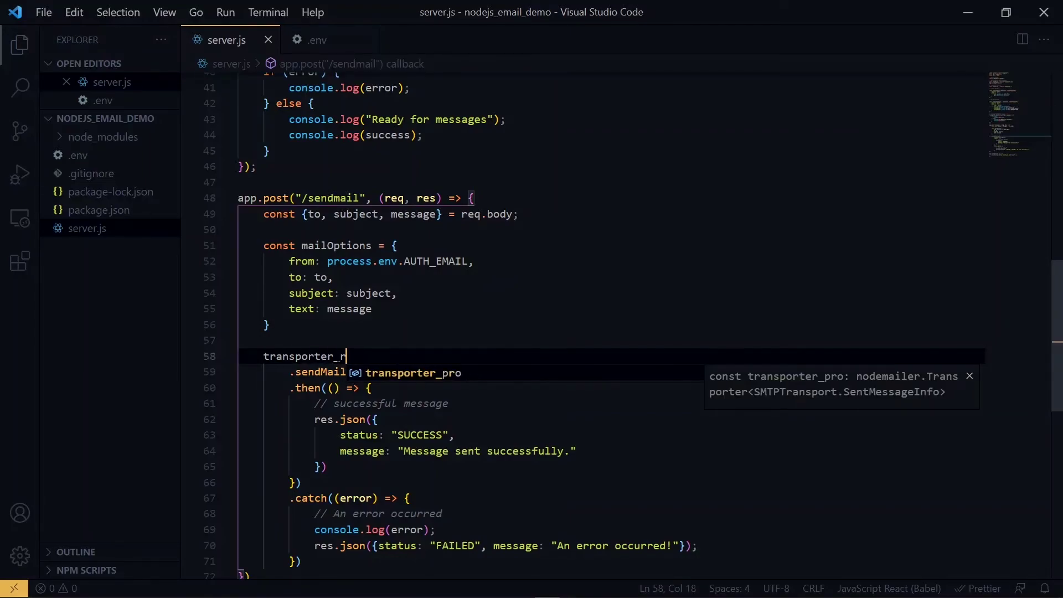
key("Tab")
left_click(442, 403)
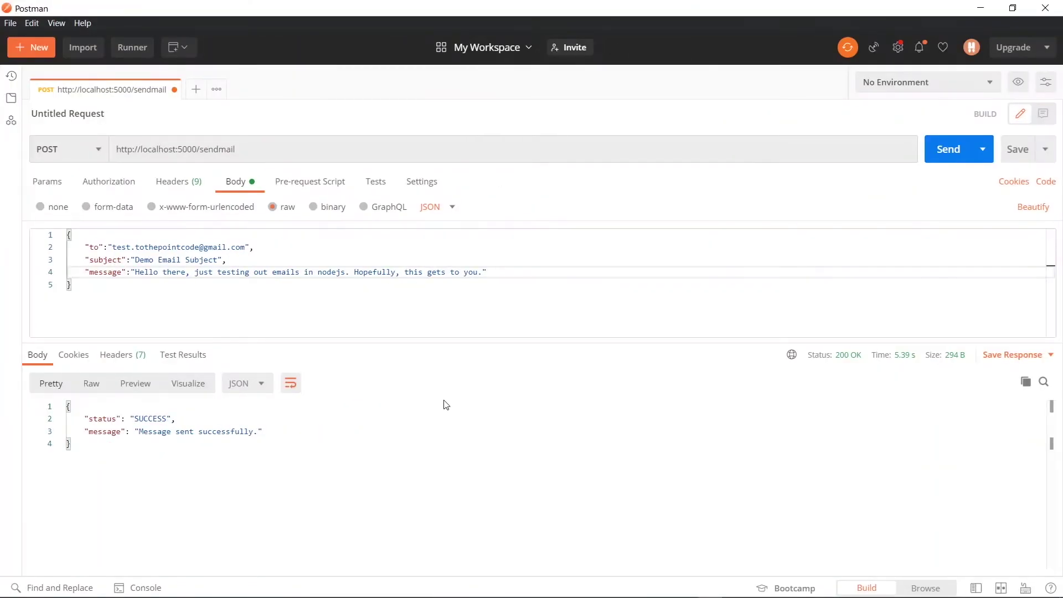
Change the subject to 'Demo Email Subject from Pro', resend the request, and refresh the Gmail inbox
left_click(227, 258)
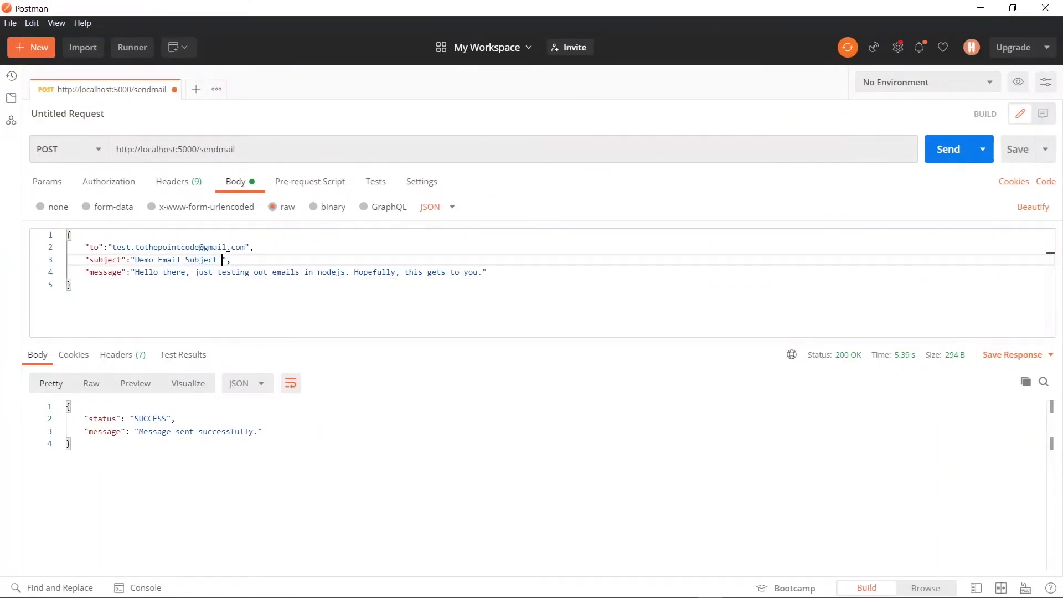
type("from Pro")
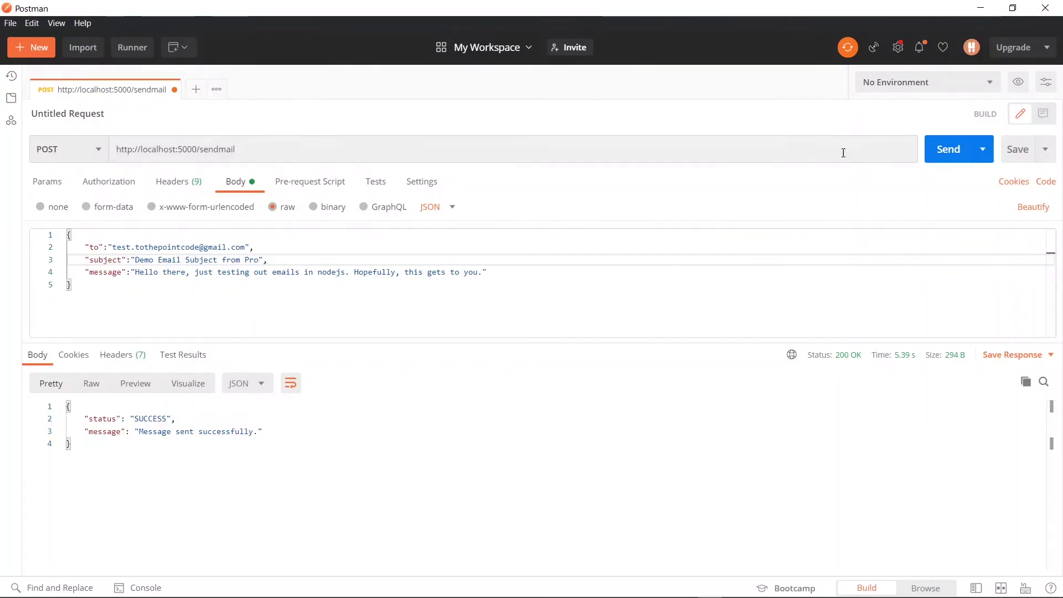
left_click(941, 146)
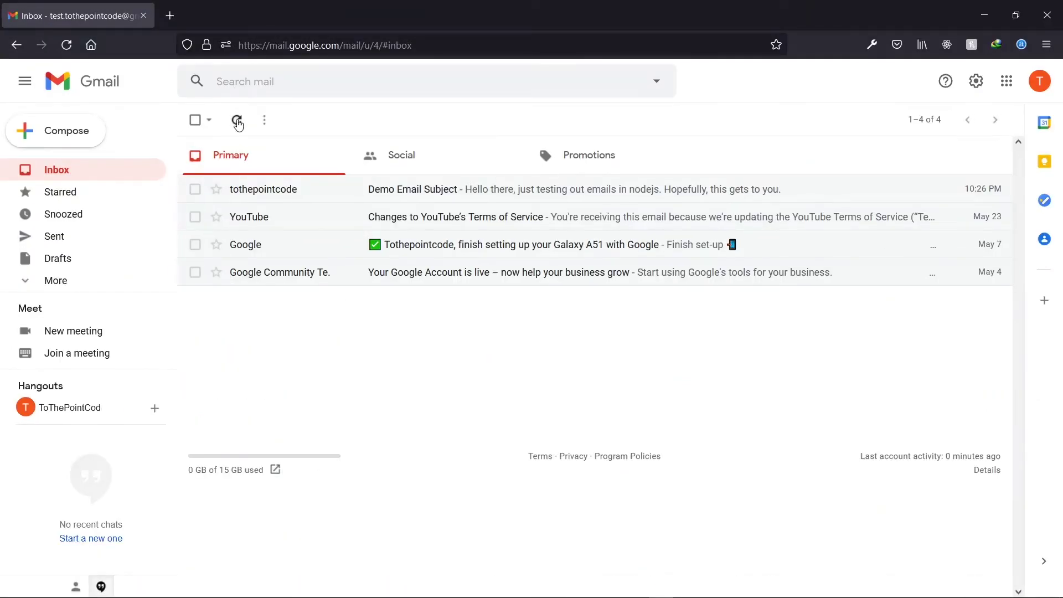
left_click(237, 121)
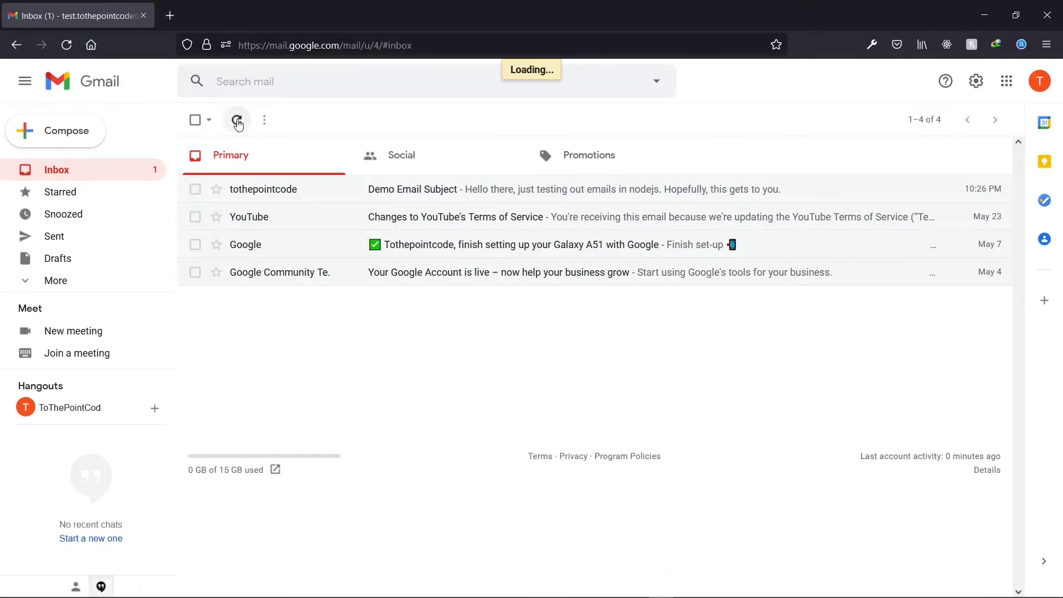